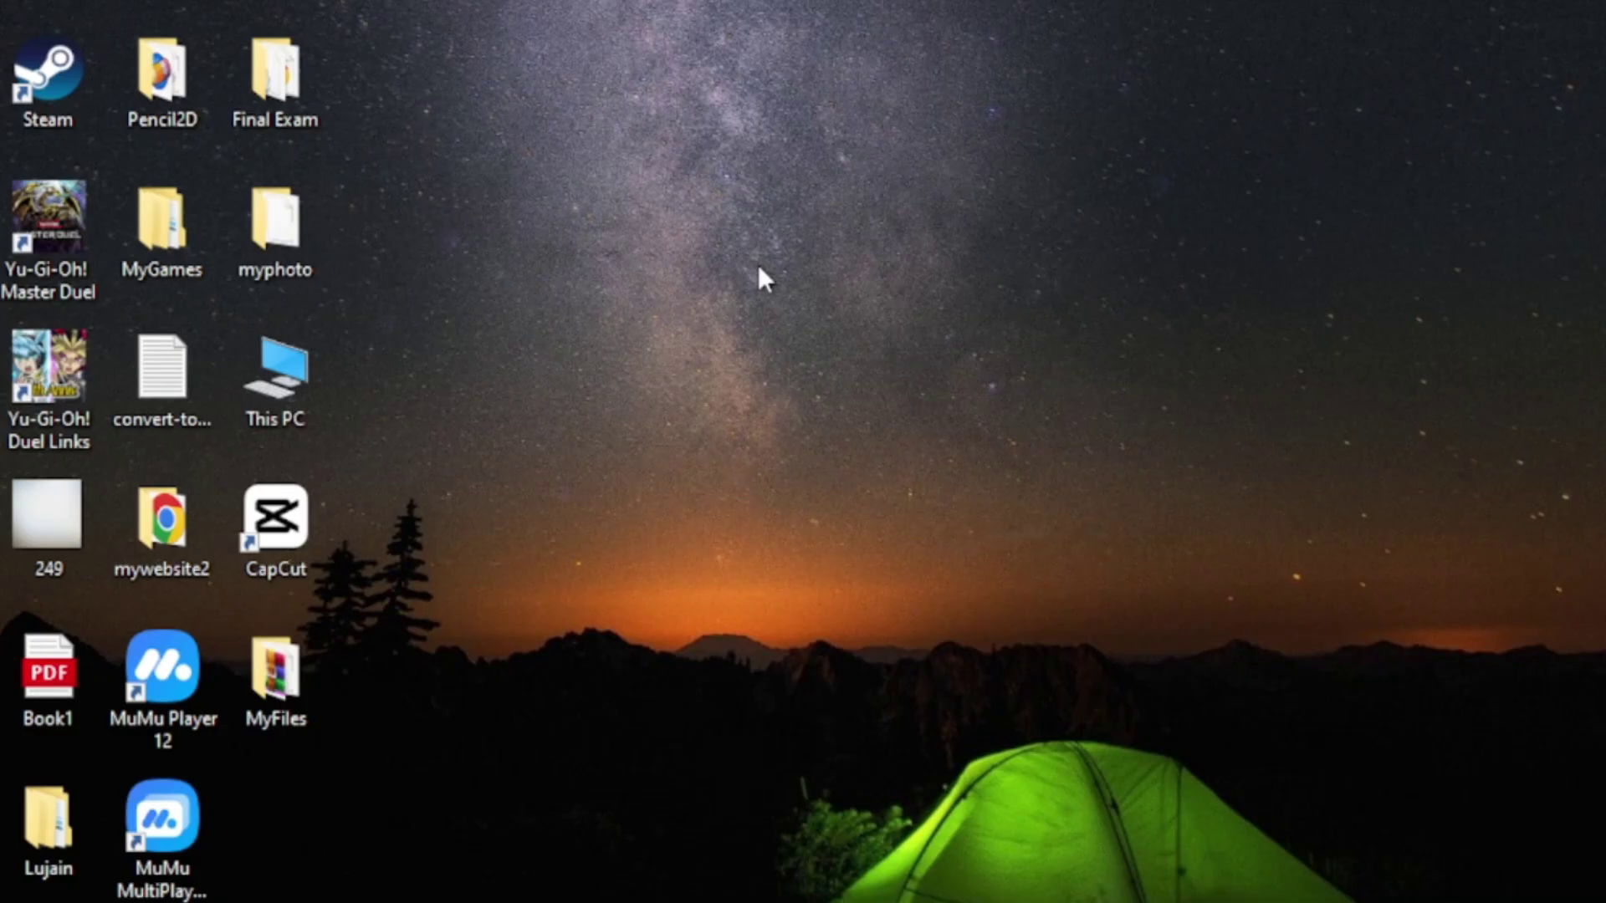
Step: Create a desktop folder named 'Projects' and nudge it one slot left
right_click(759, 264)
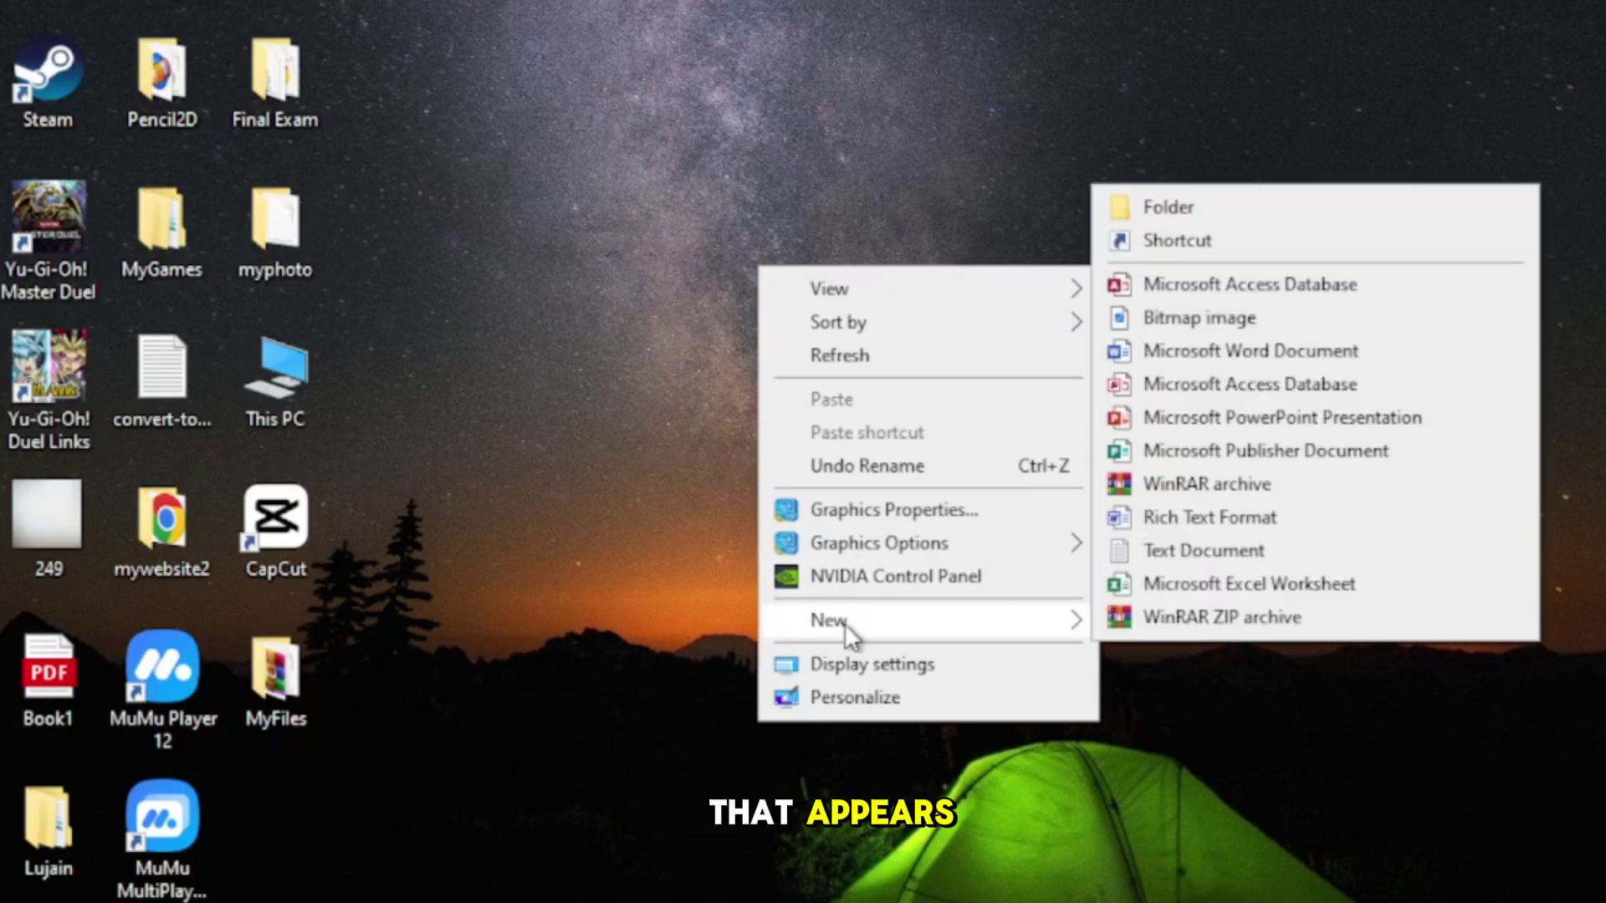
mouse_move(829, 620)
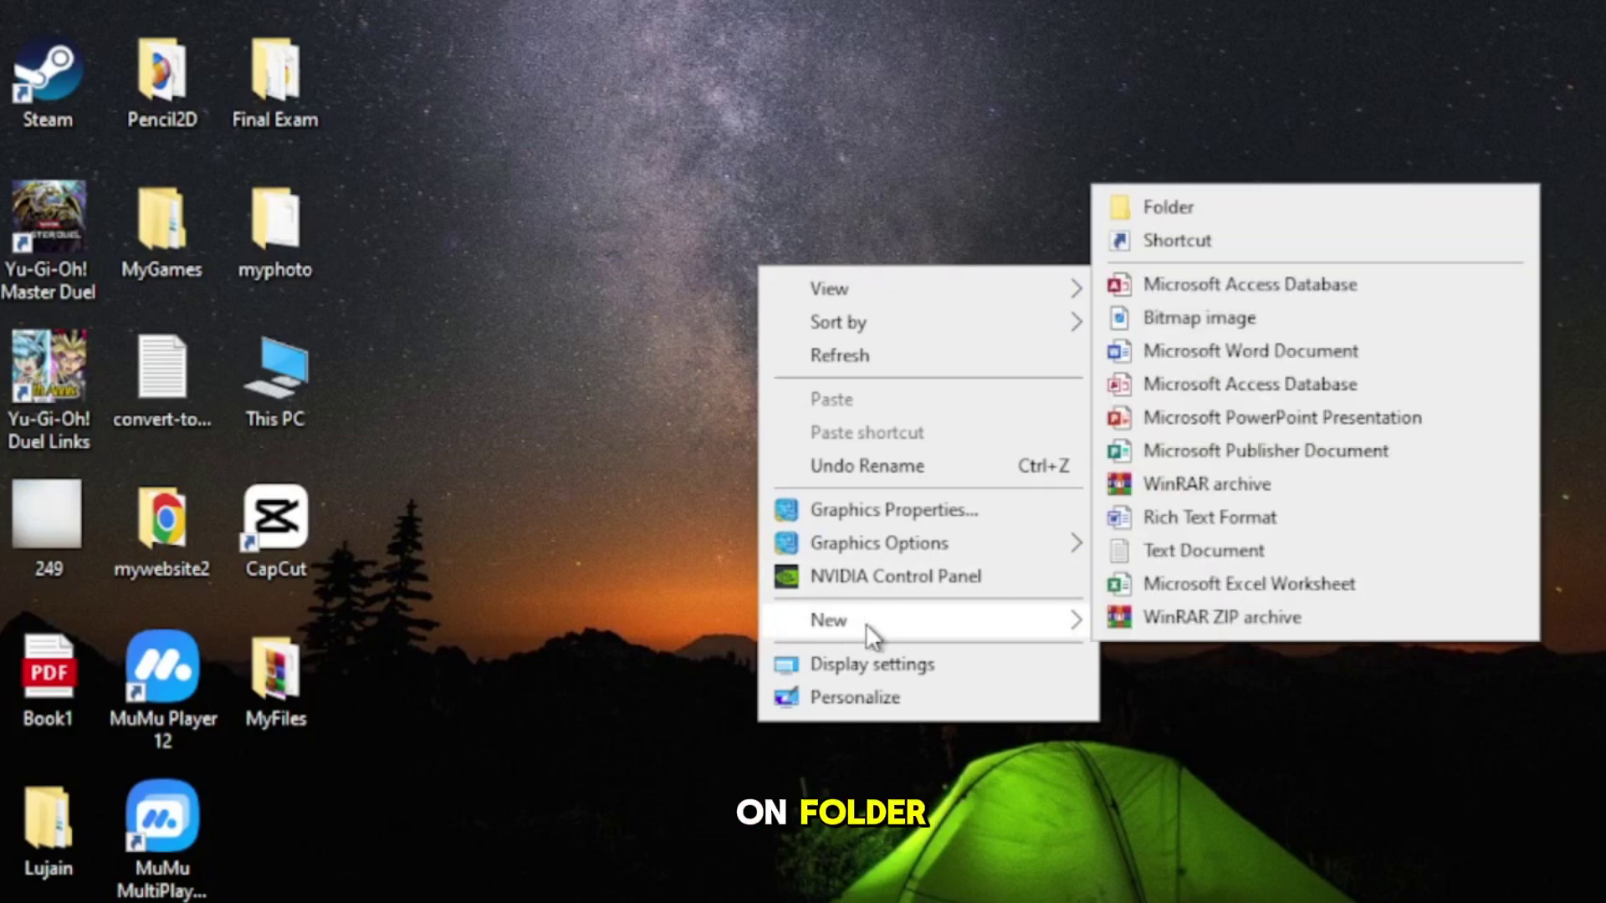
left_click(1238, 208)
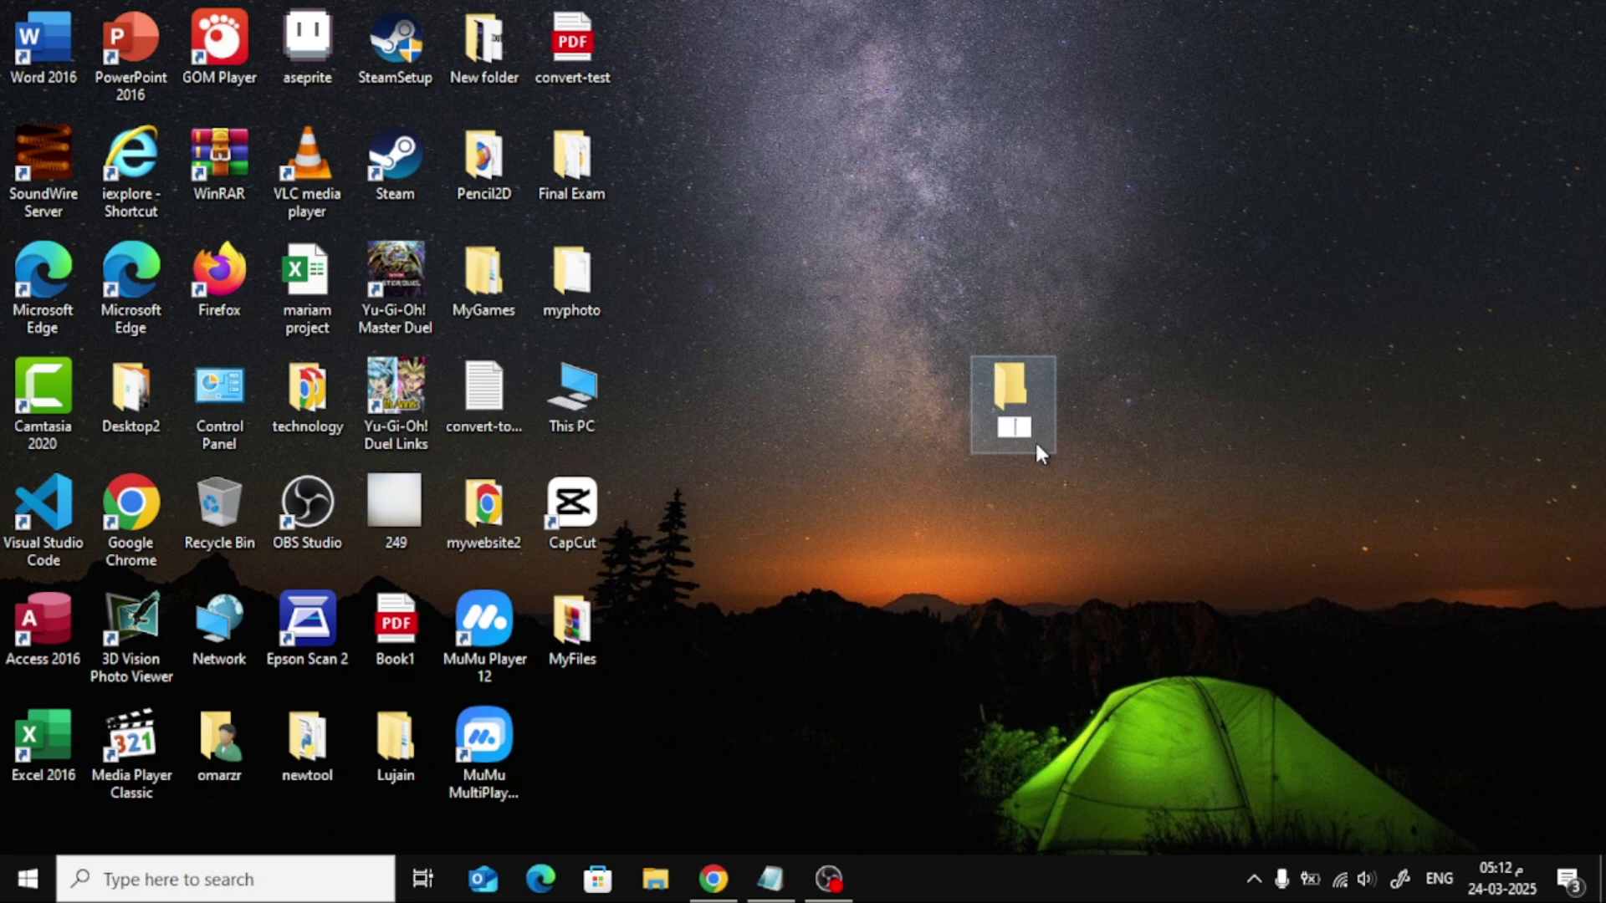
type("Pp")
key("Return")
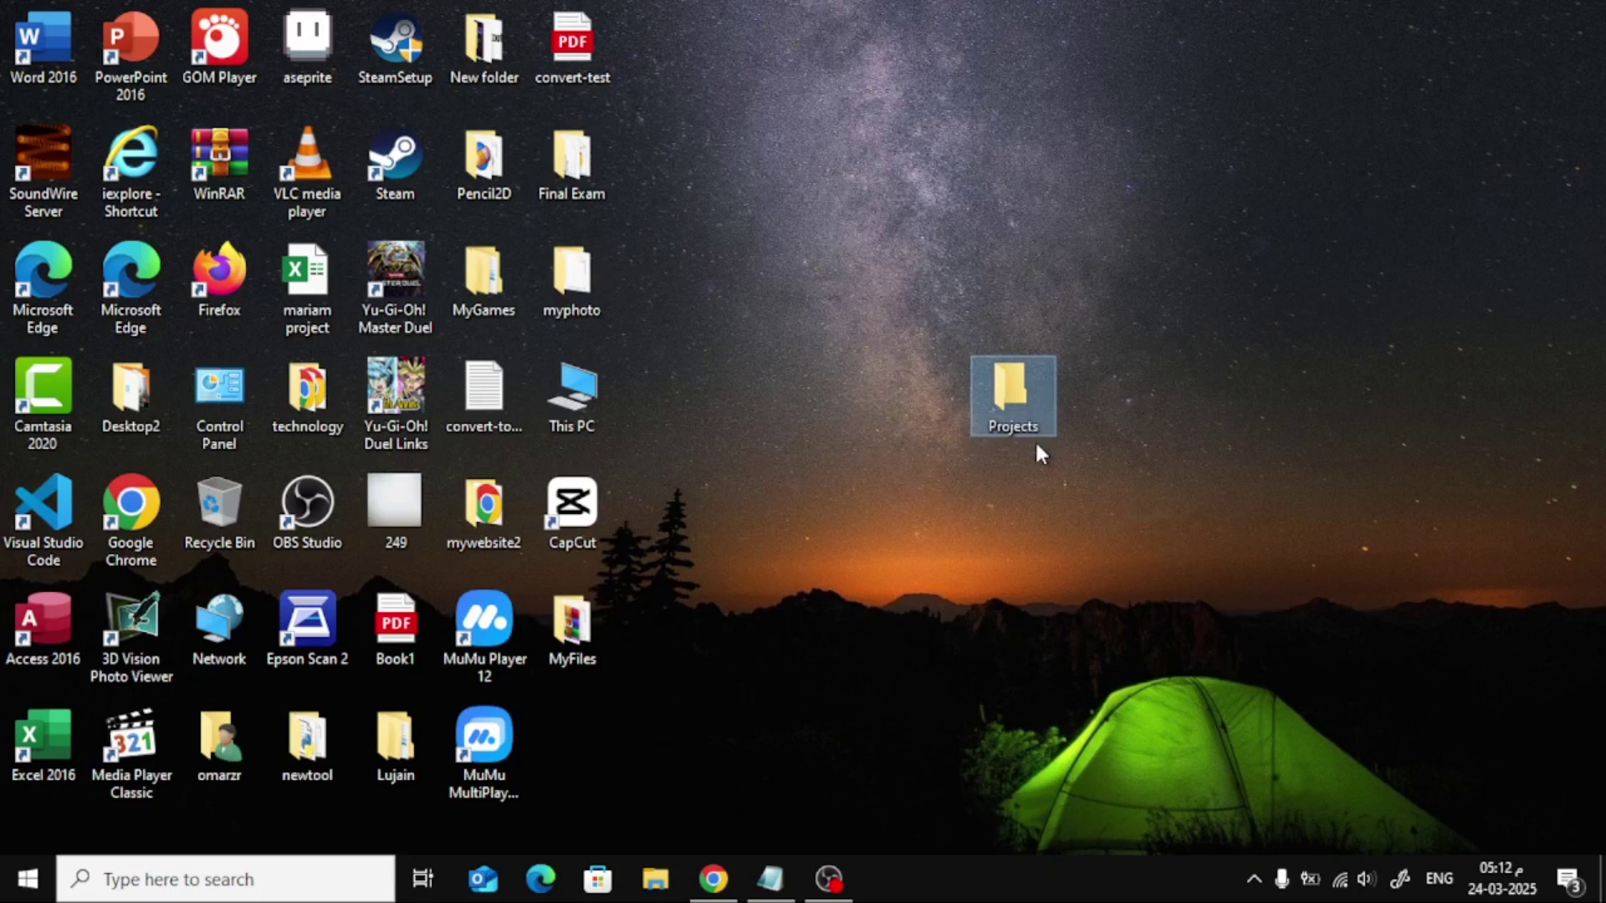
mouse_move(1040, 370)
left_mouse_down()
mouse_move(951, 376)
mouse_move(1018, 396)
left_mouse_up()
Step: Show the Projects folder's context menu and dismiss it without changes
right_click(1038, 363)
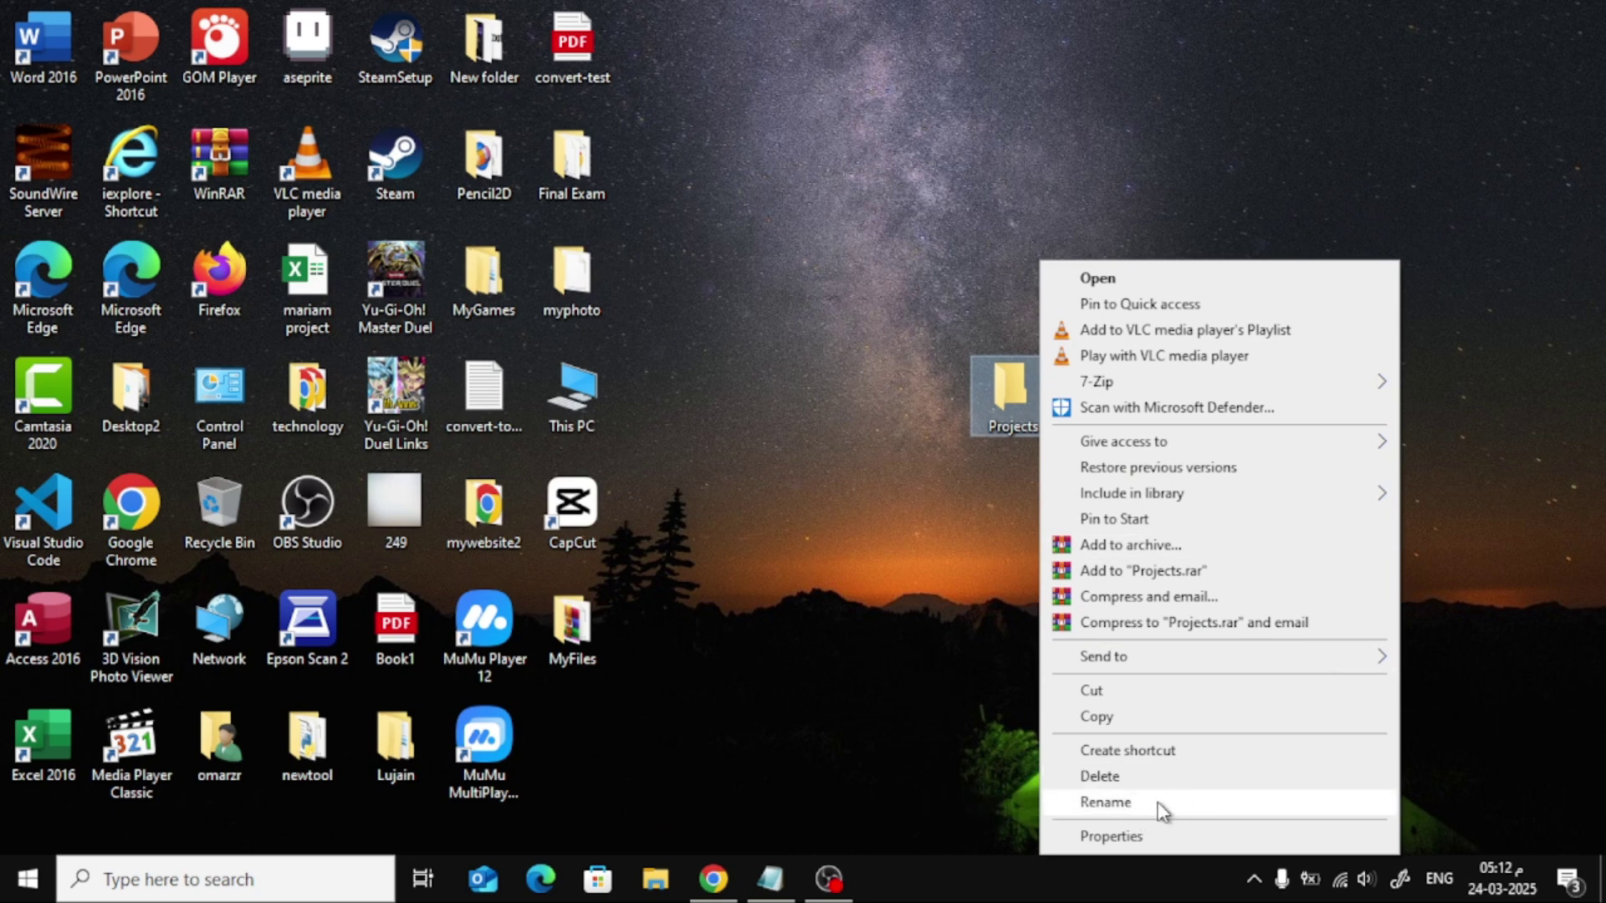
left_click(850, 499)
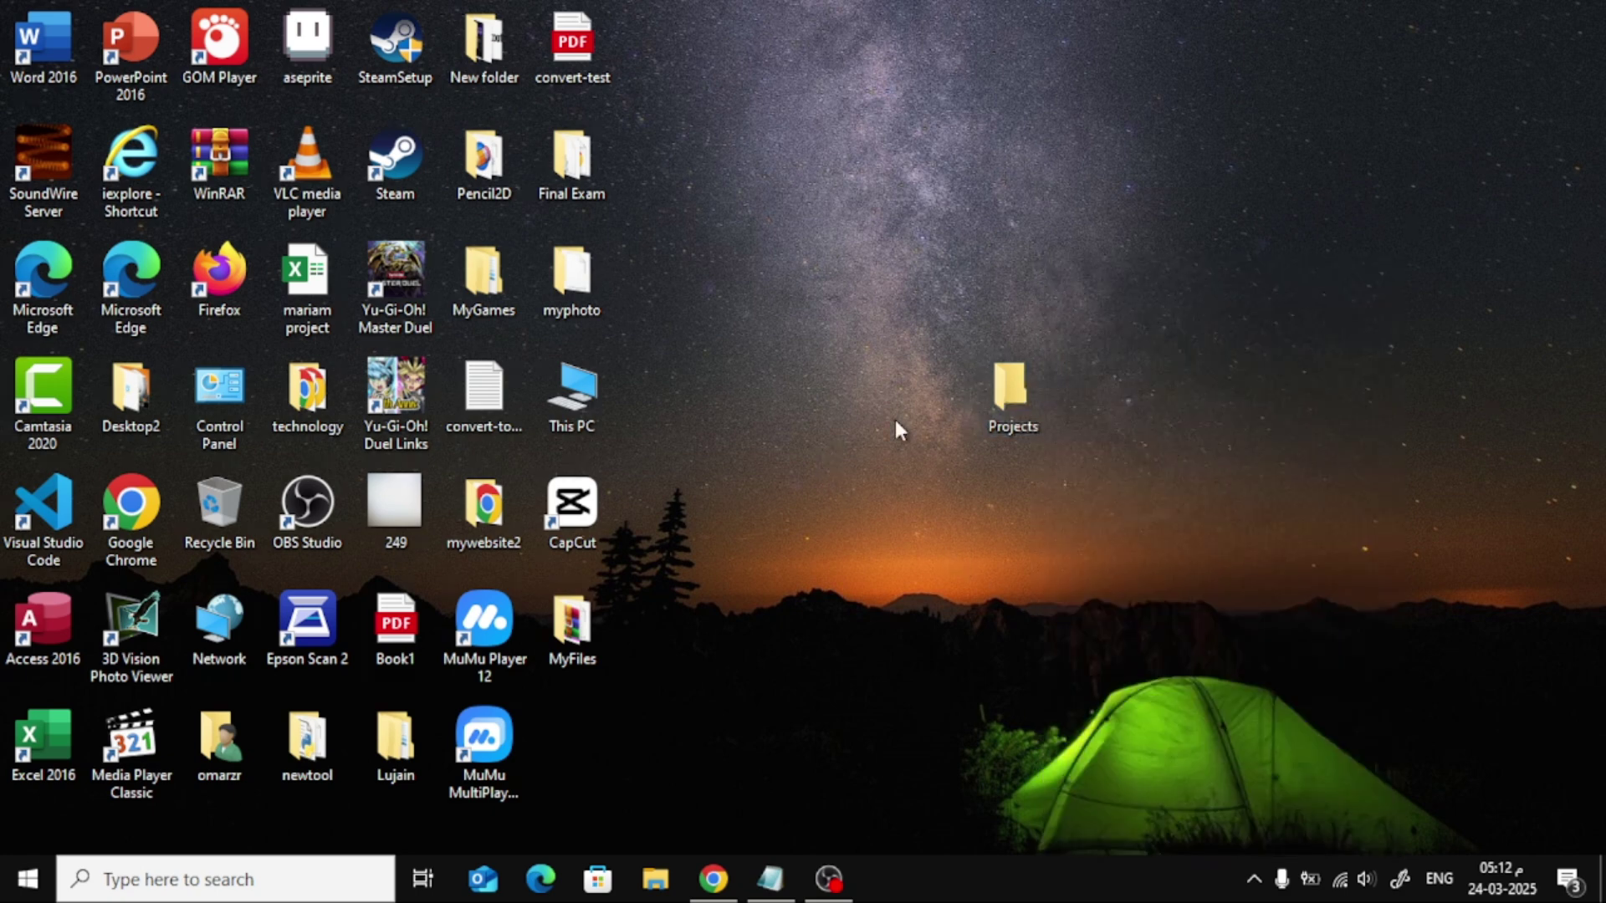
Step: Open Projects and create a 'Project A' subfolder from the context menu
double_click(1035, 387)
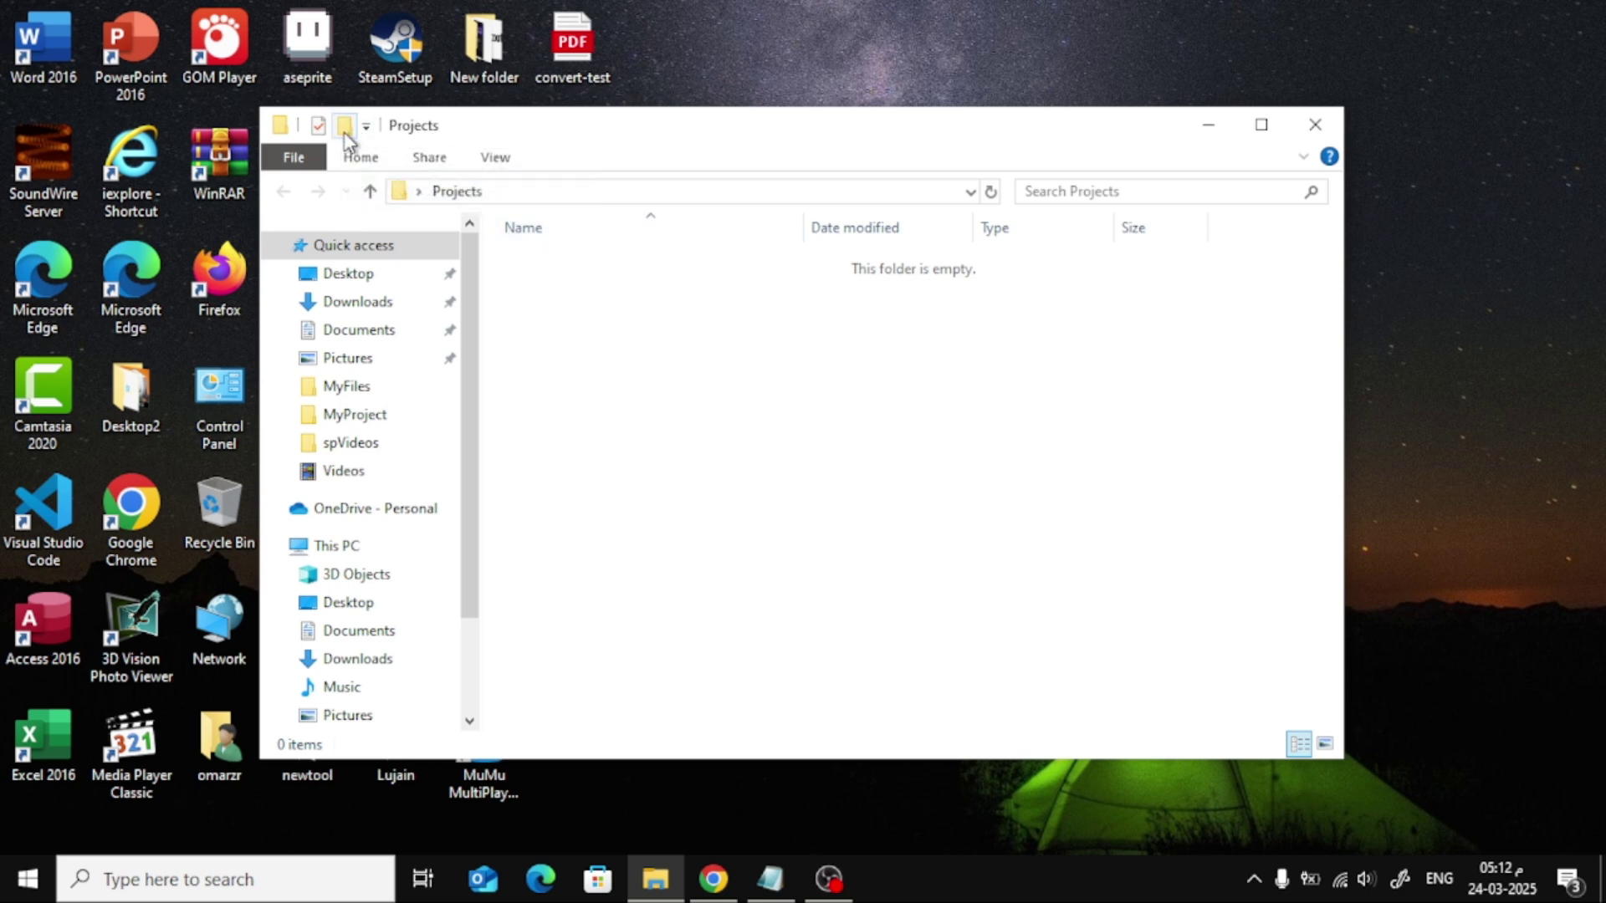
right_click(827, 359)
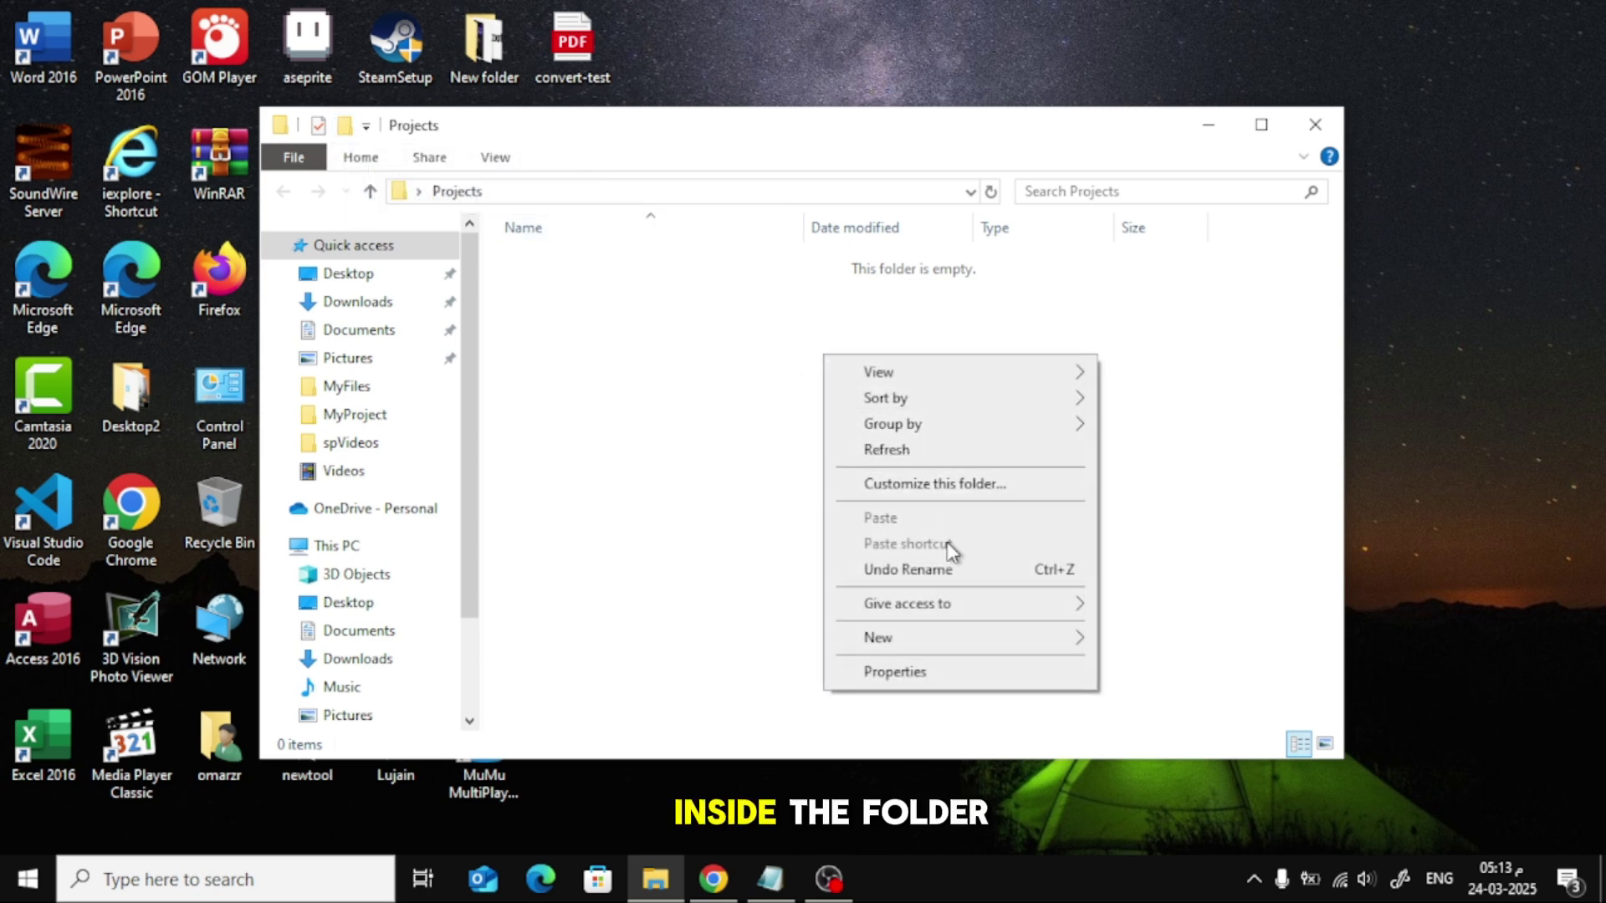
mouse_move(955, 638)
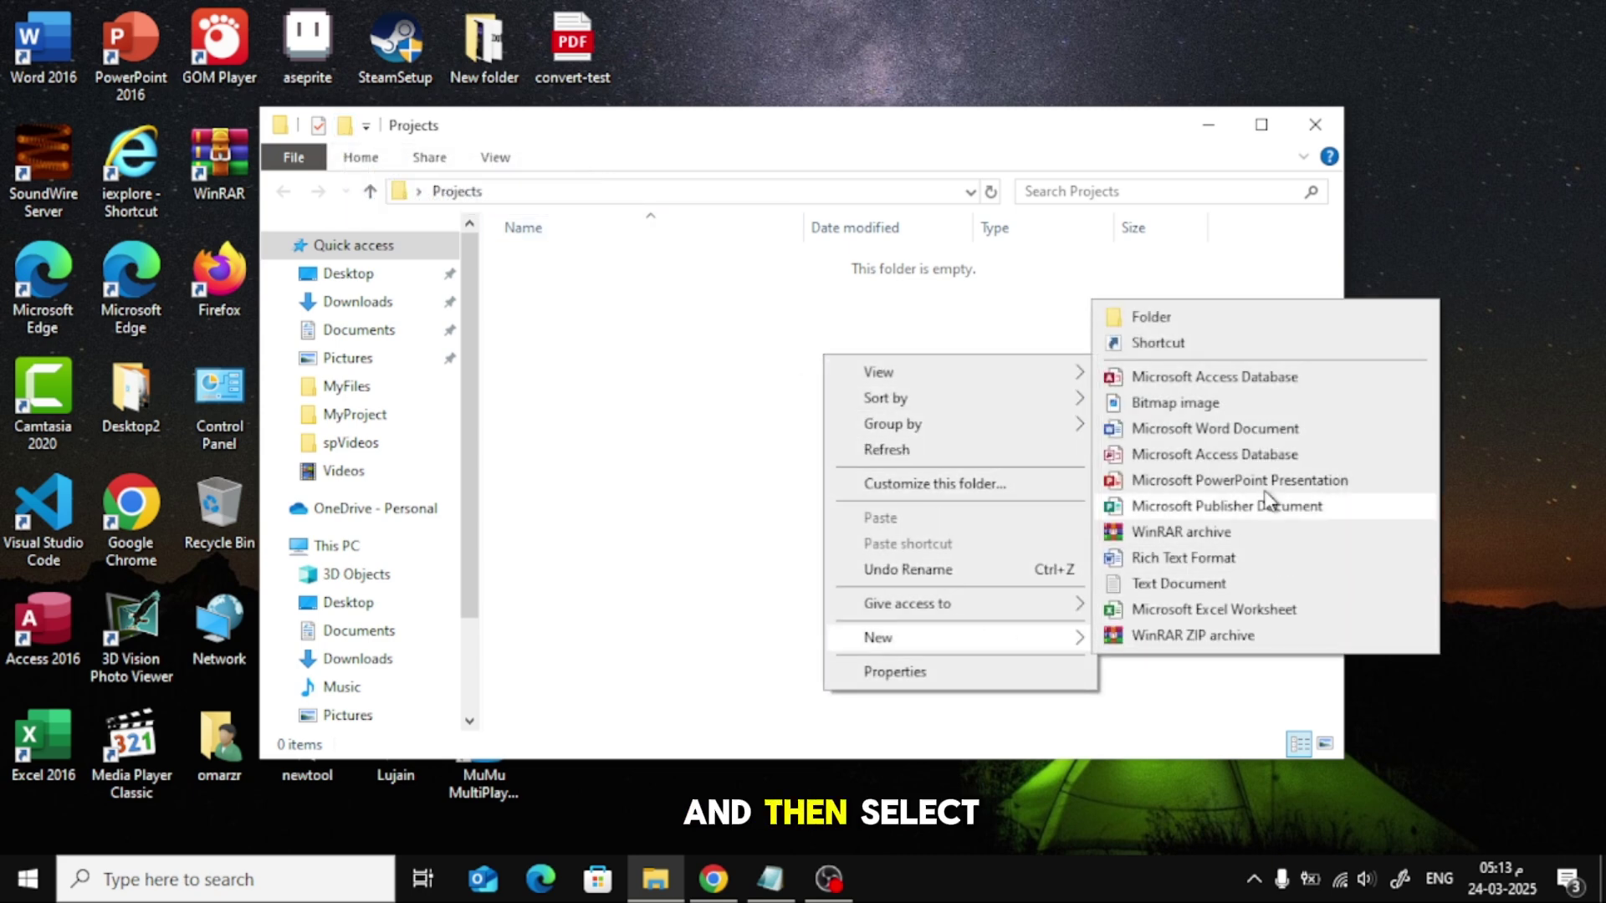
left_click(1165, 319)
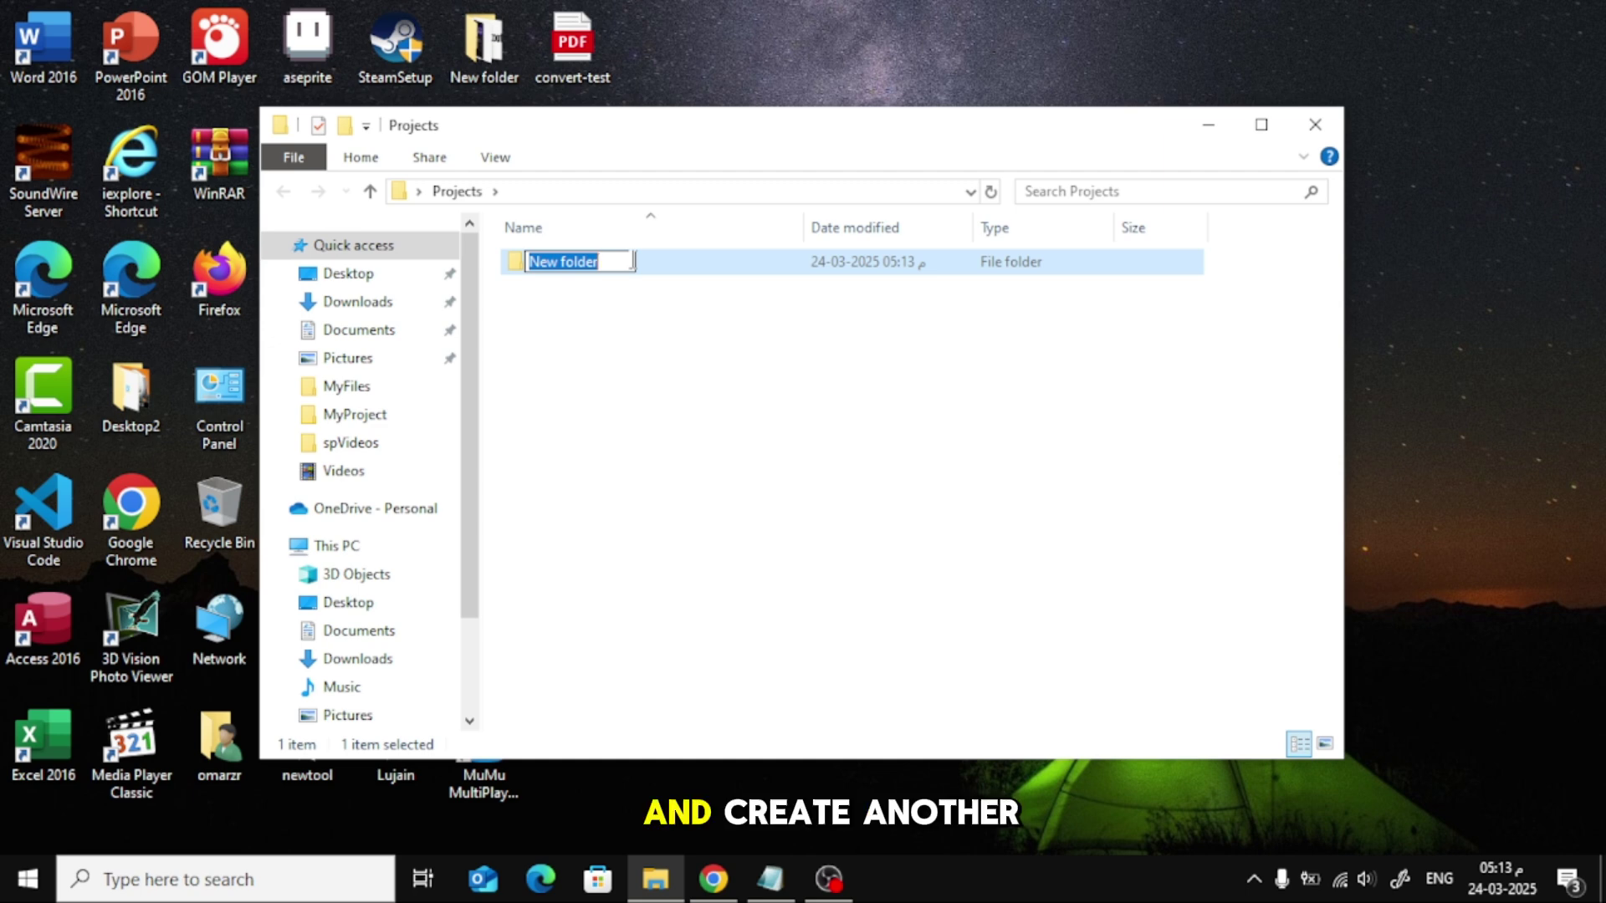
type("P")
type("oo")
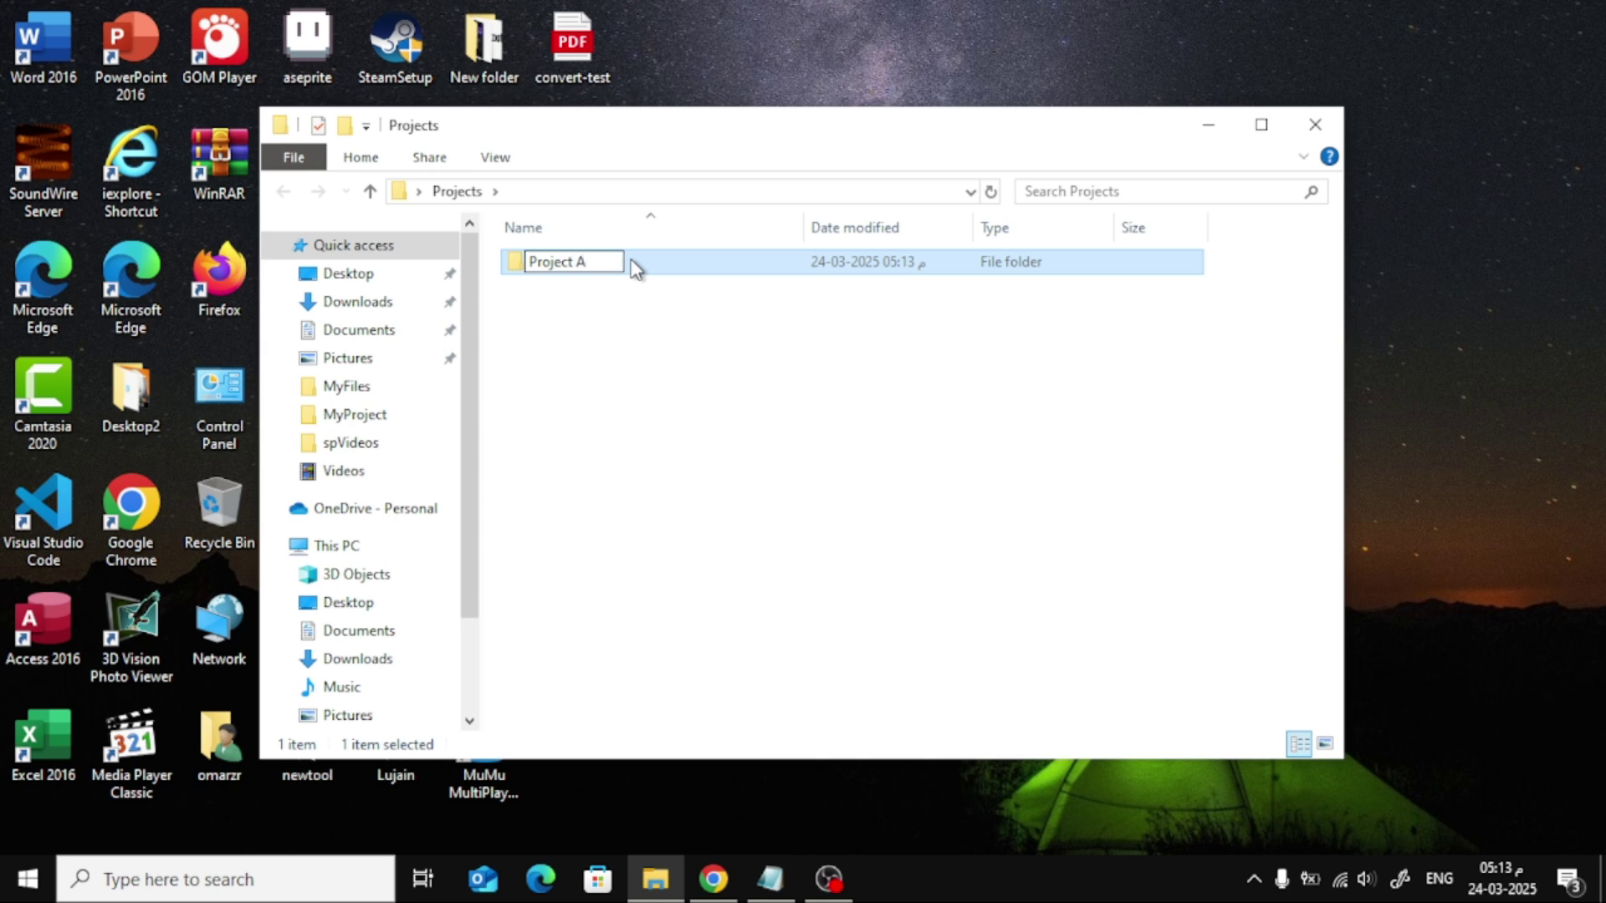
key("Return")
left_click(610, 333)
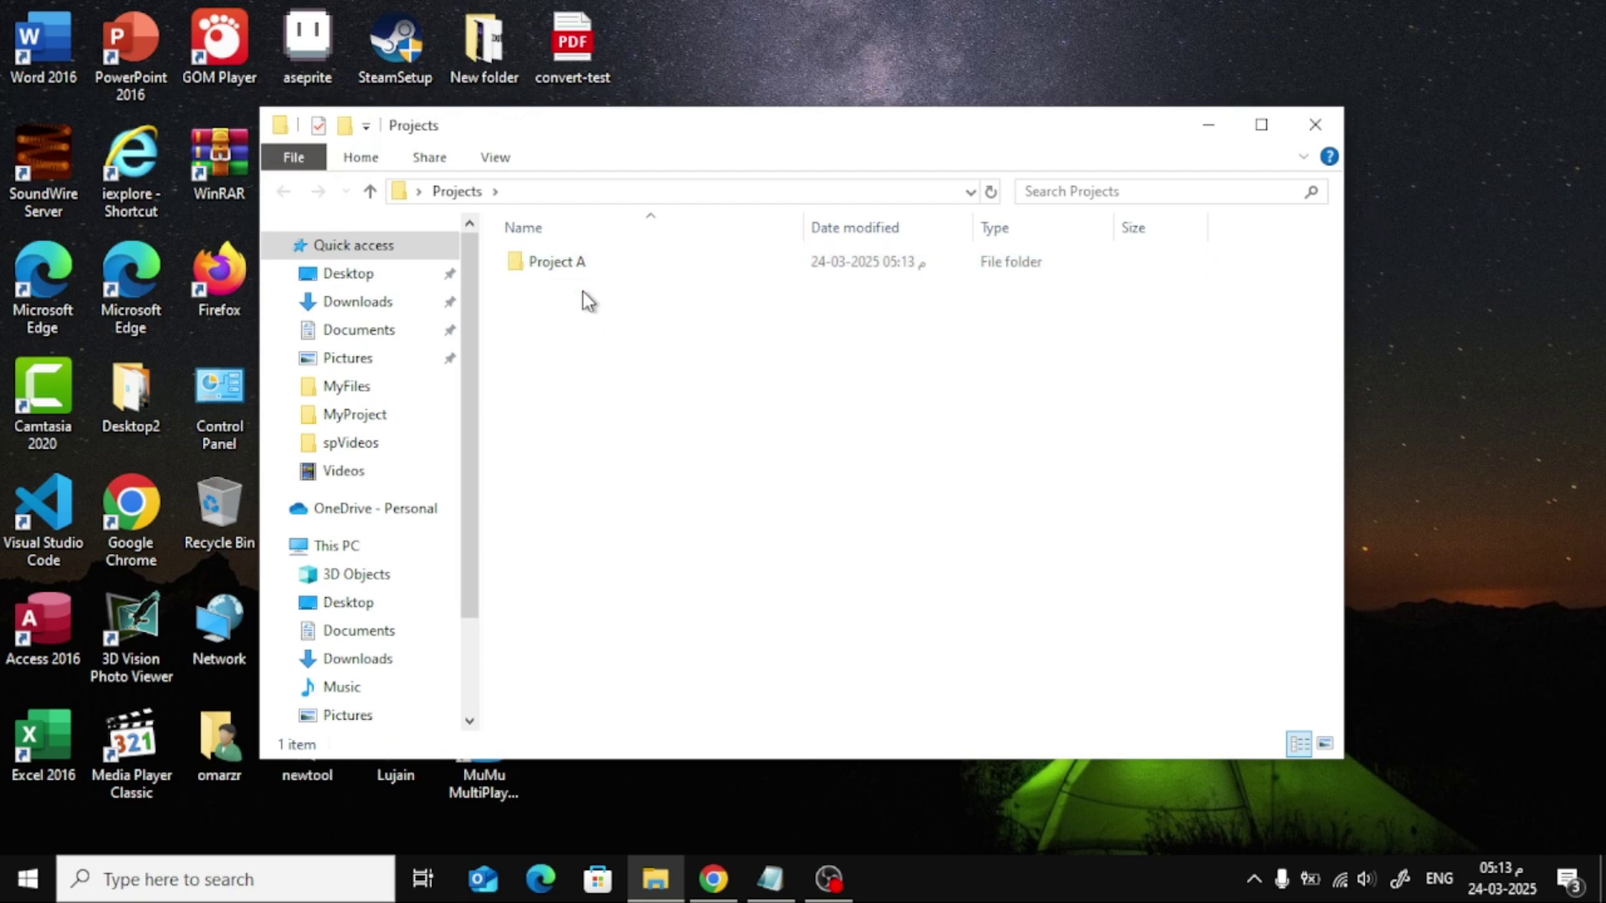
Step: Add a second subfolder named 'Project B' using the New folder button
left_click(346, 126)
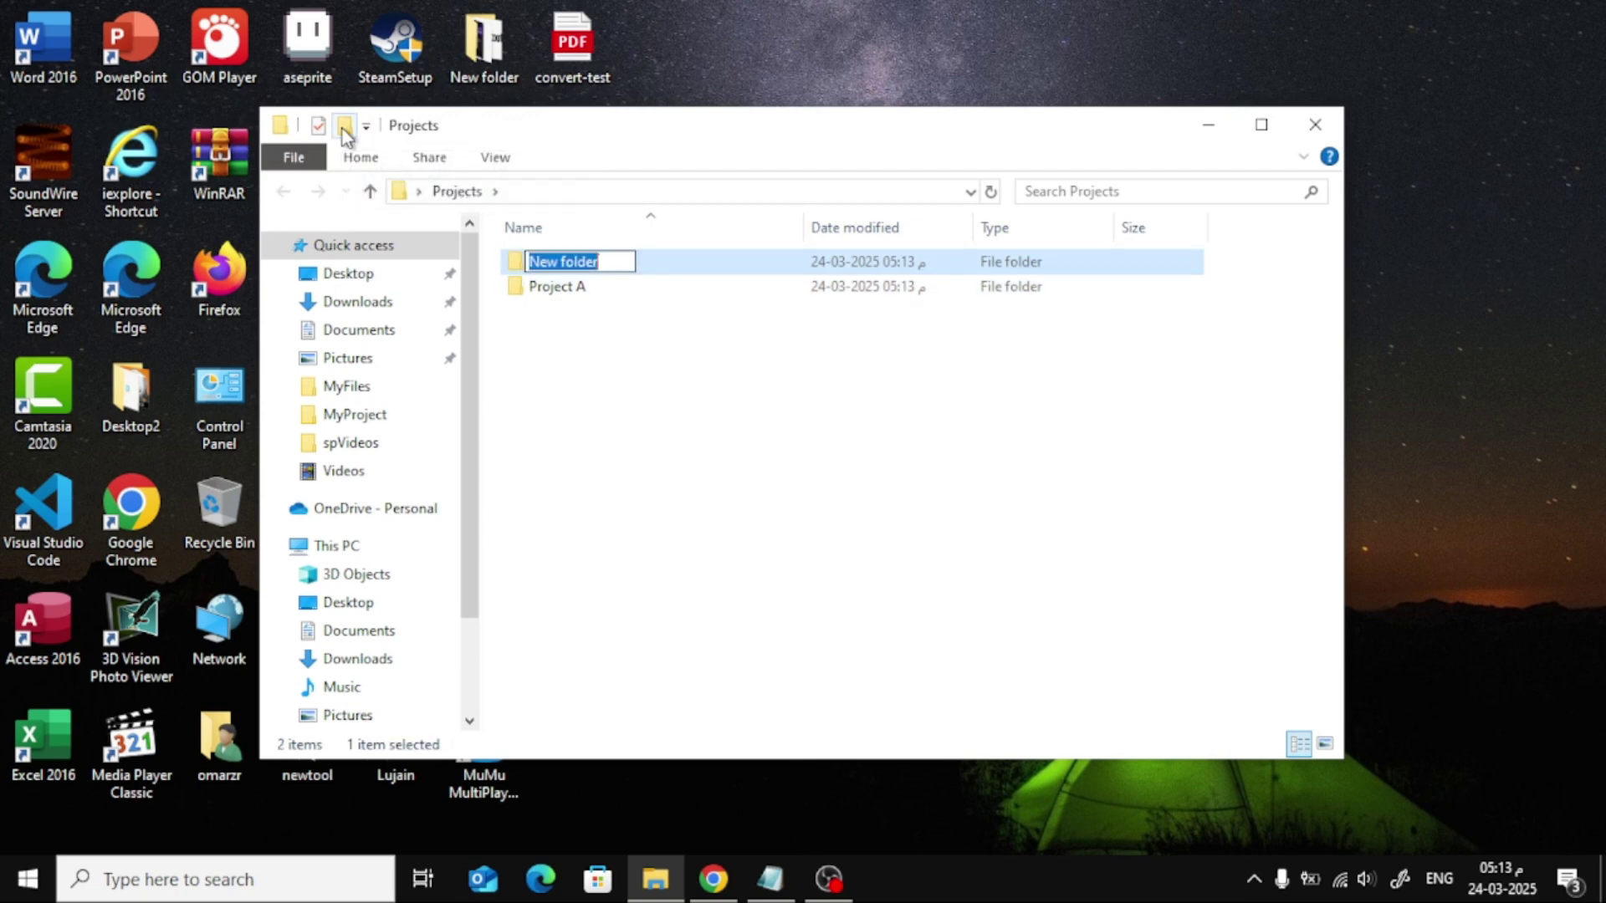
type("Project B")
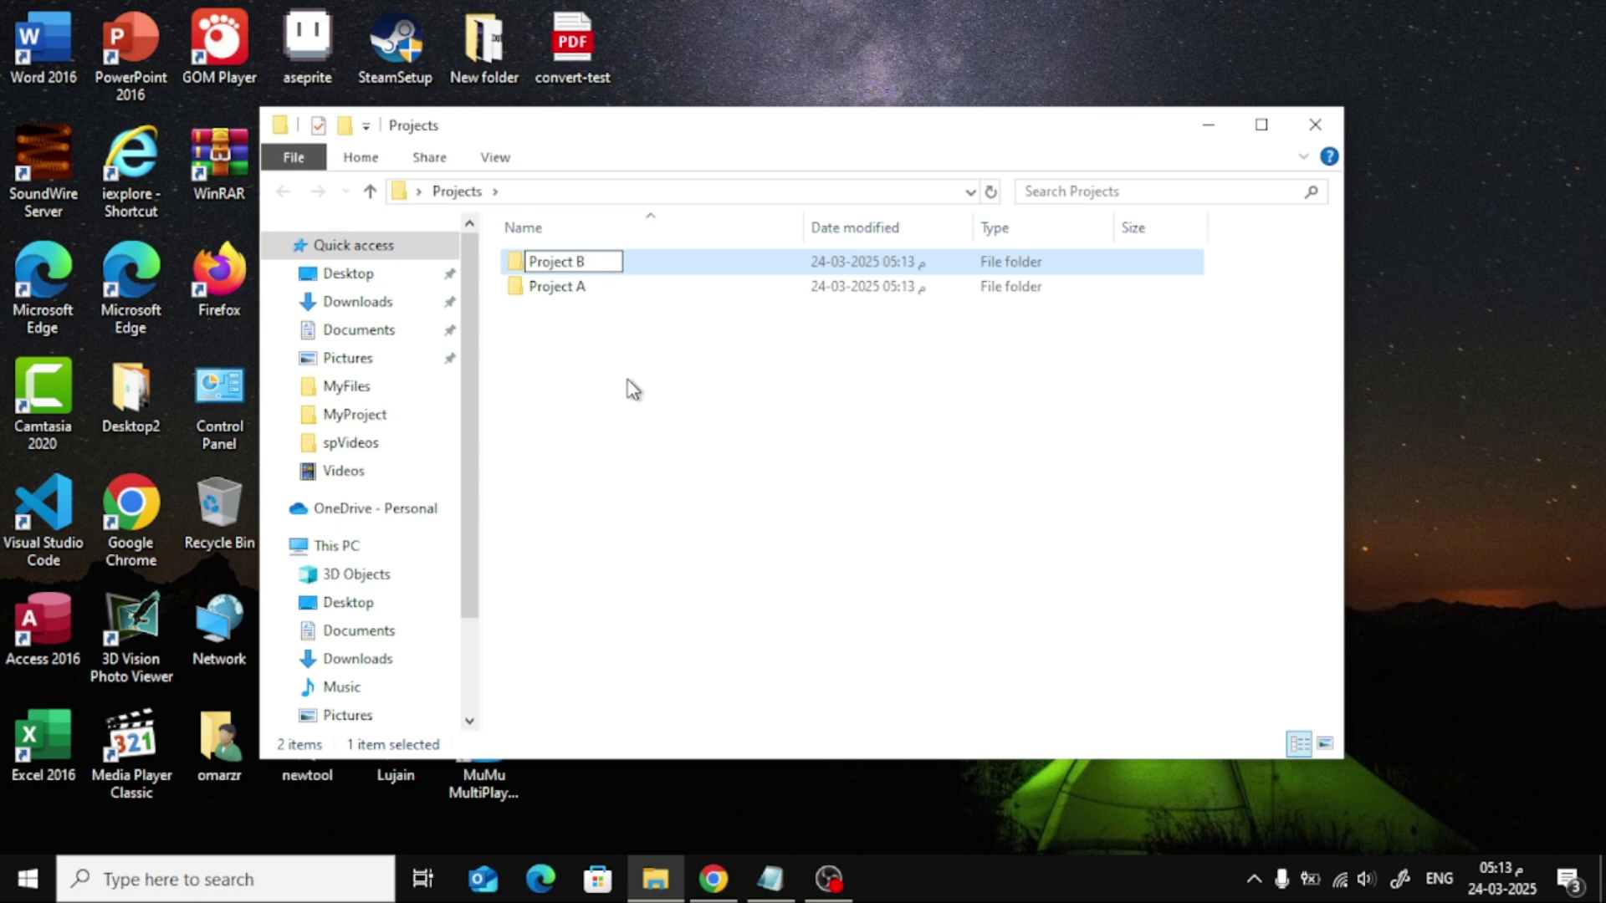
key("Return")
left_click(631, 389)
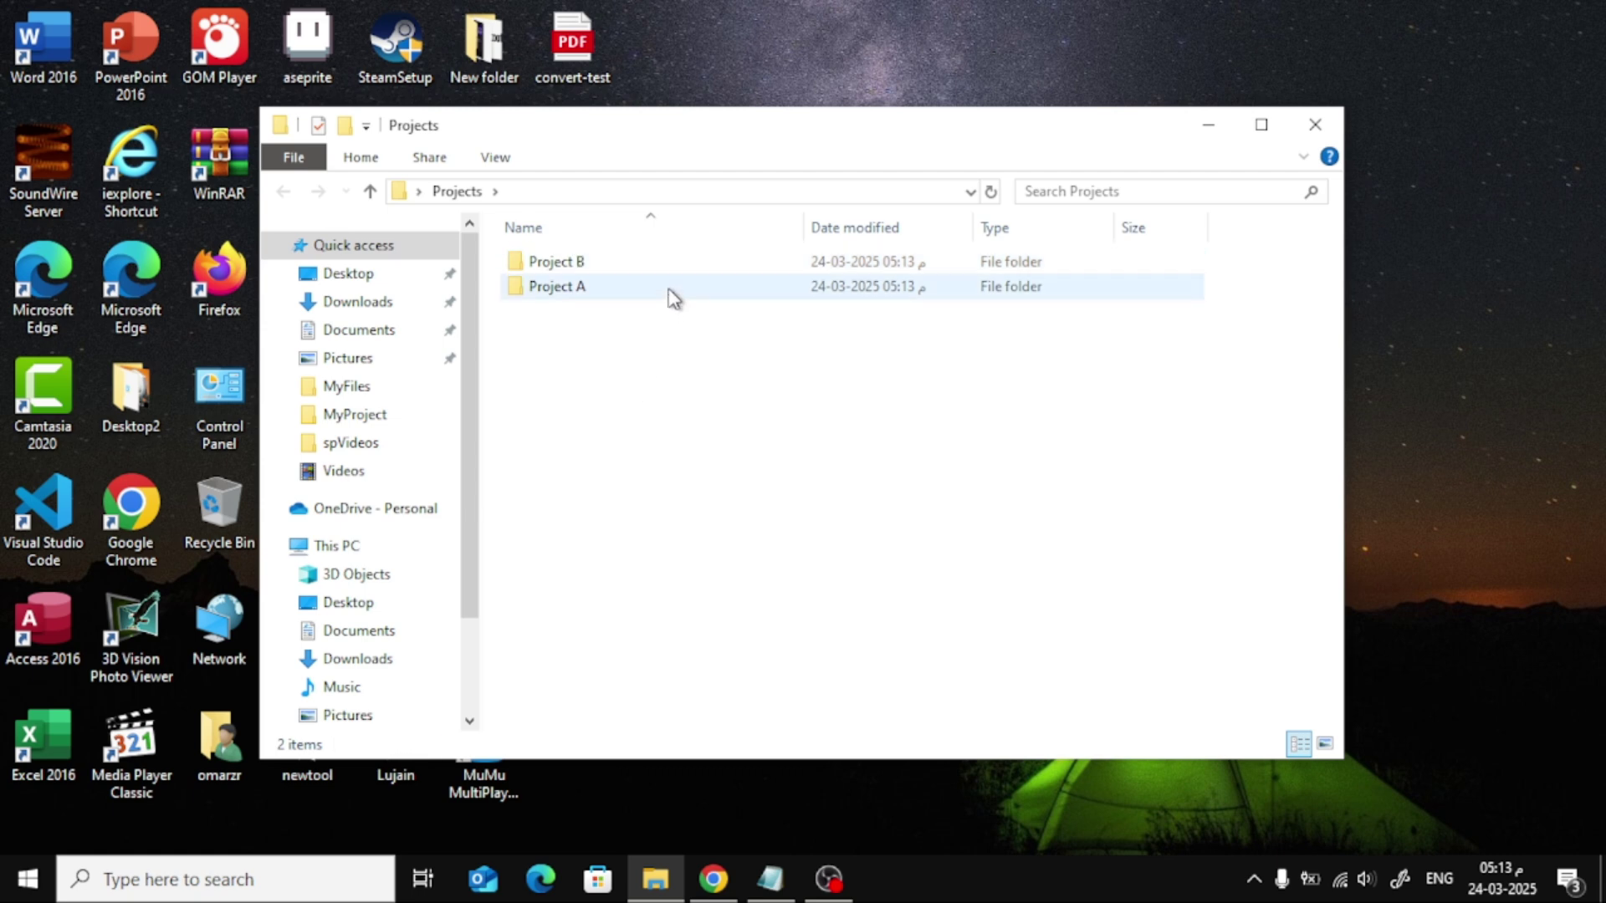
Step: Open Project A and create a 'Documents' subfolder inside it
left_click(602, 264)
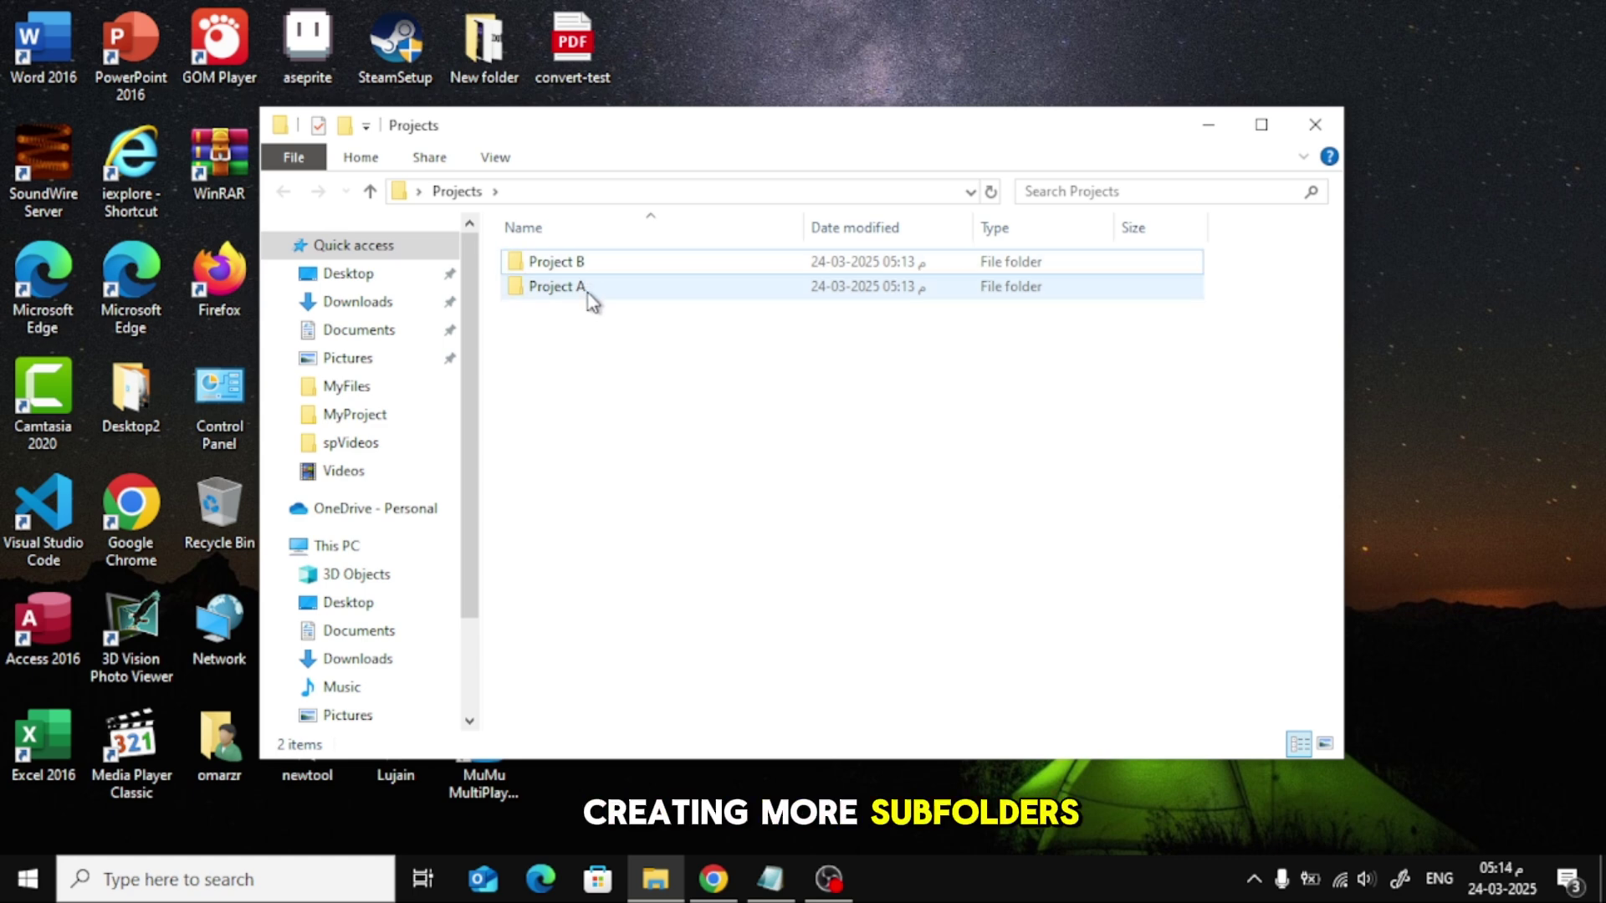
double_click(558, 287)
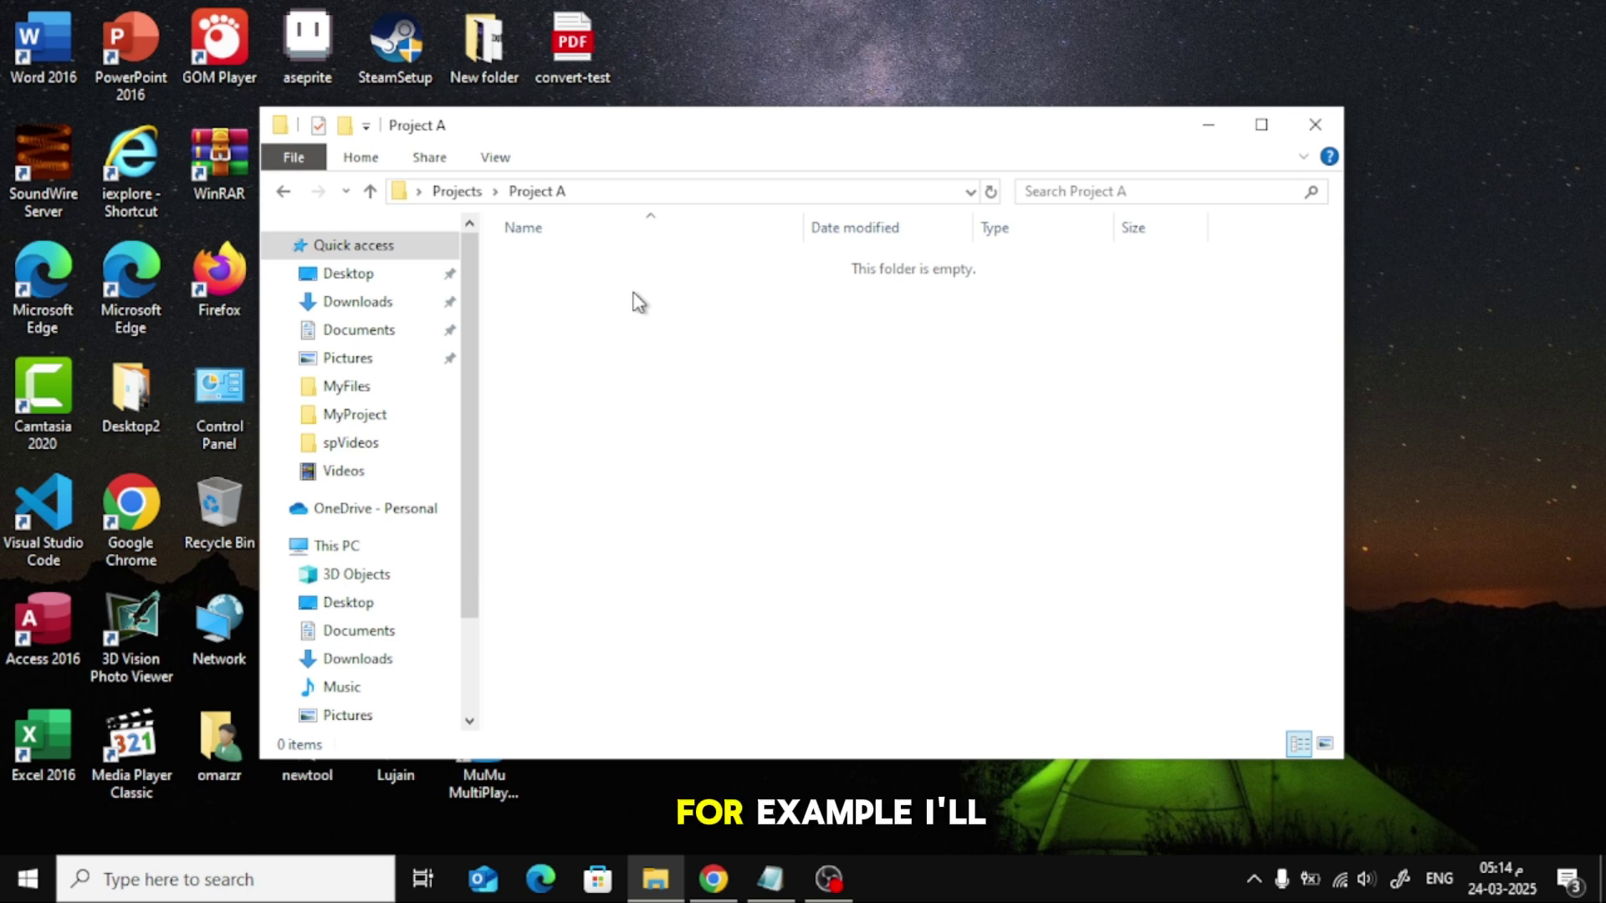
right_click(637, 301)
mouse_move(770, 575)
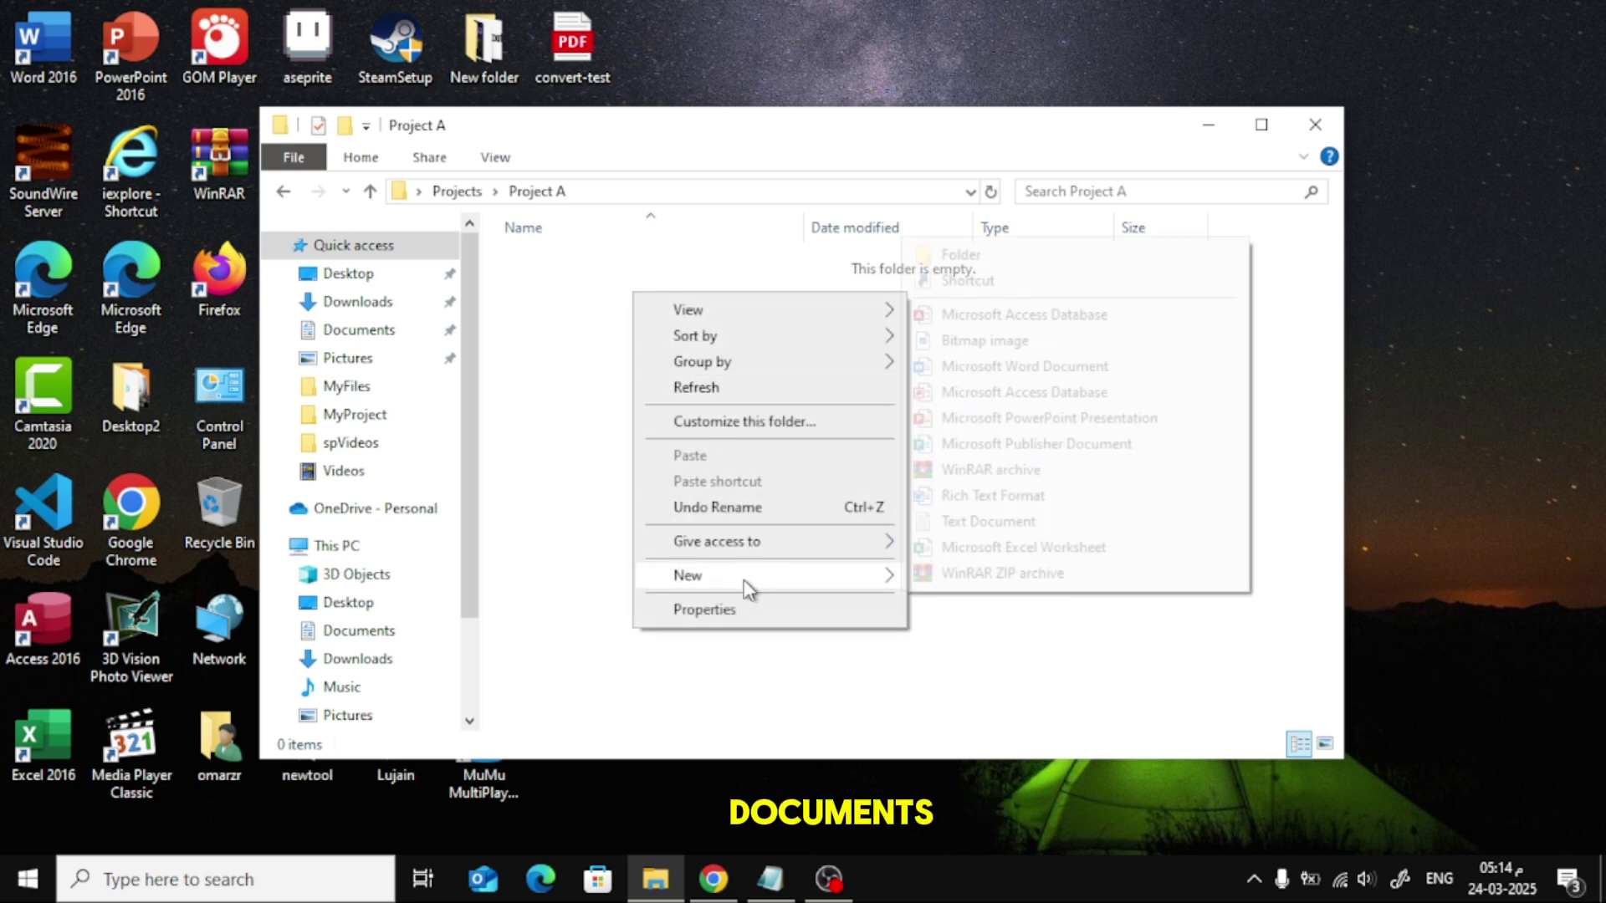
left_click(993, 255)
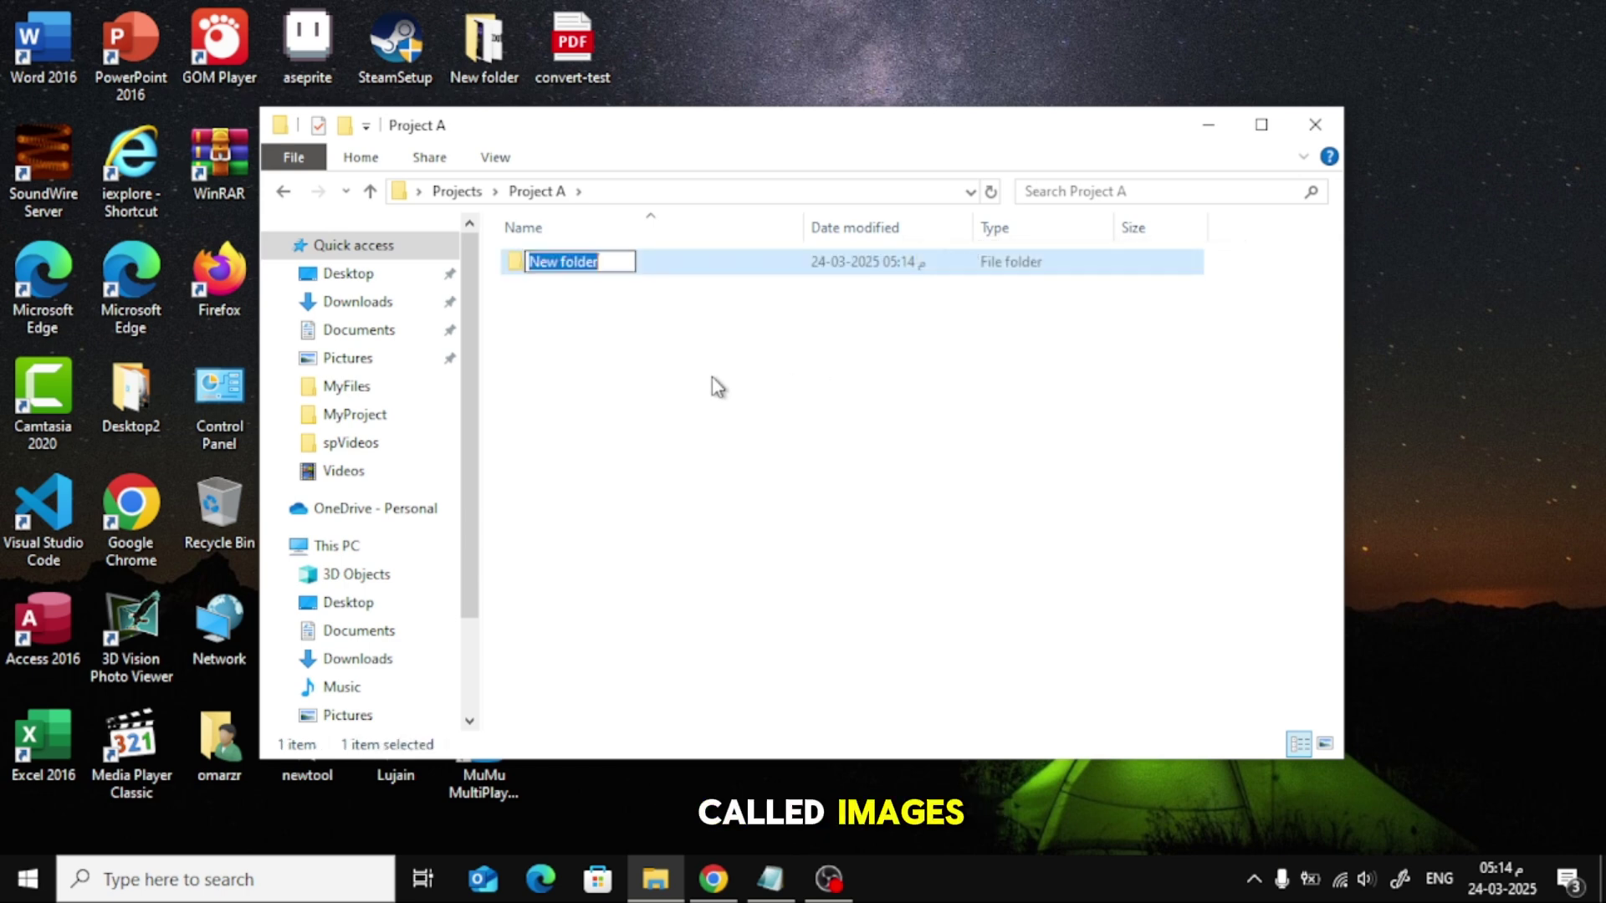
type("Dow")
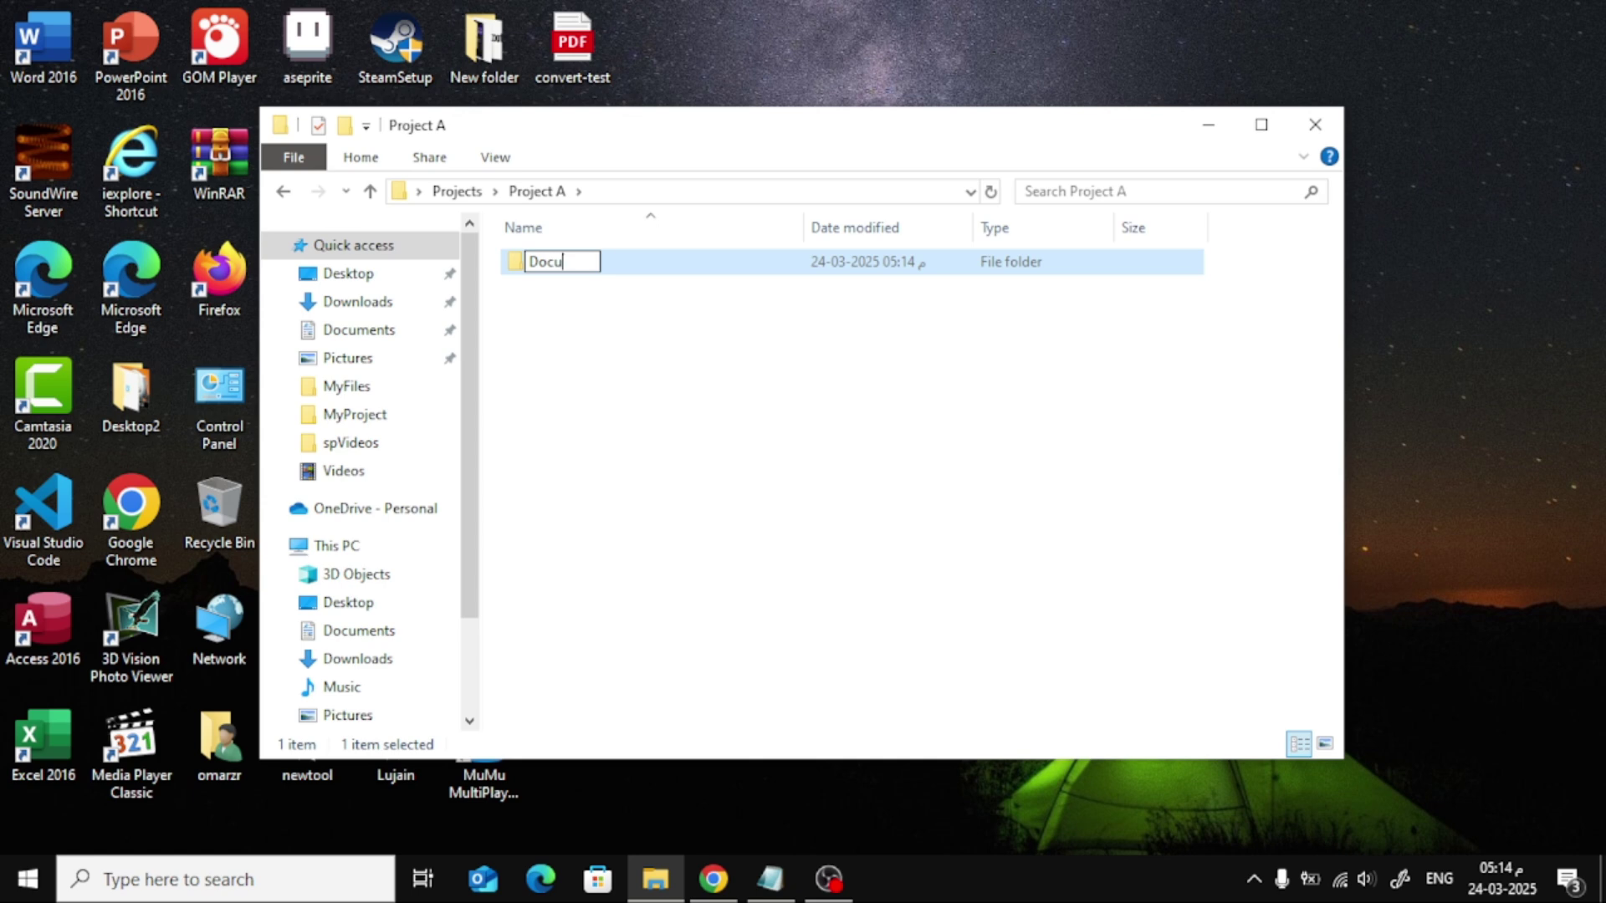
type("nts")
key("Return")
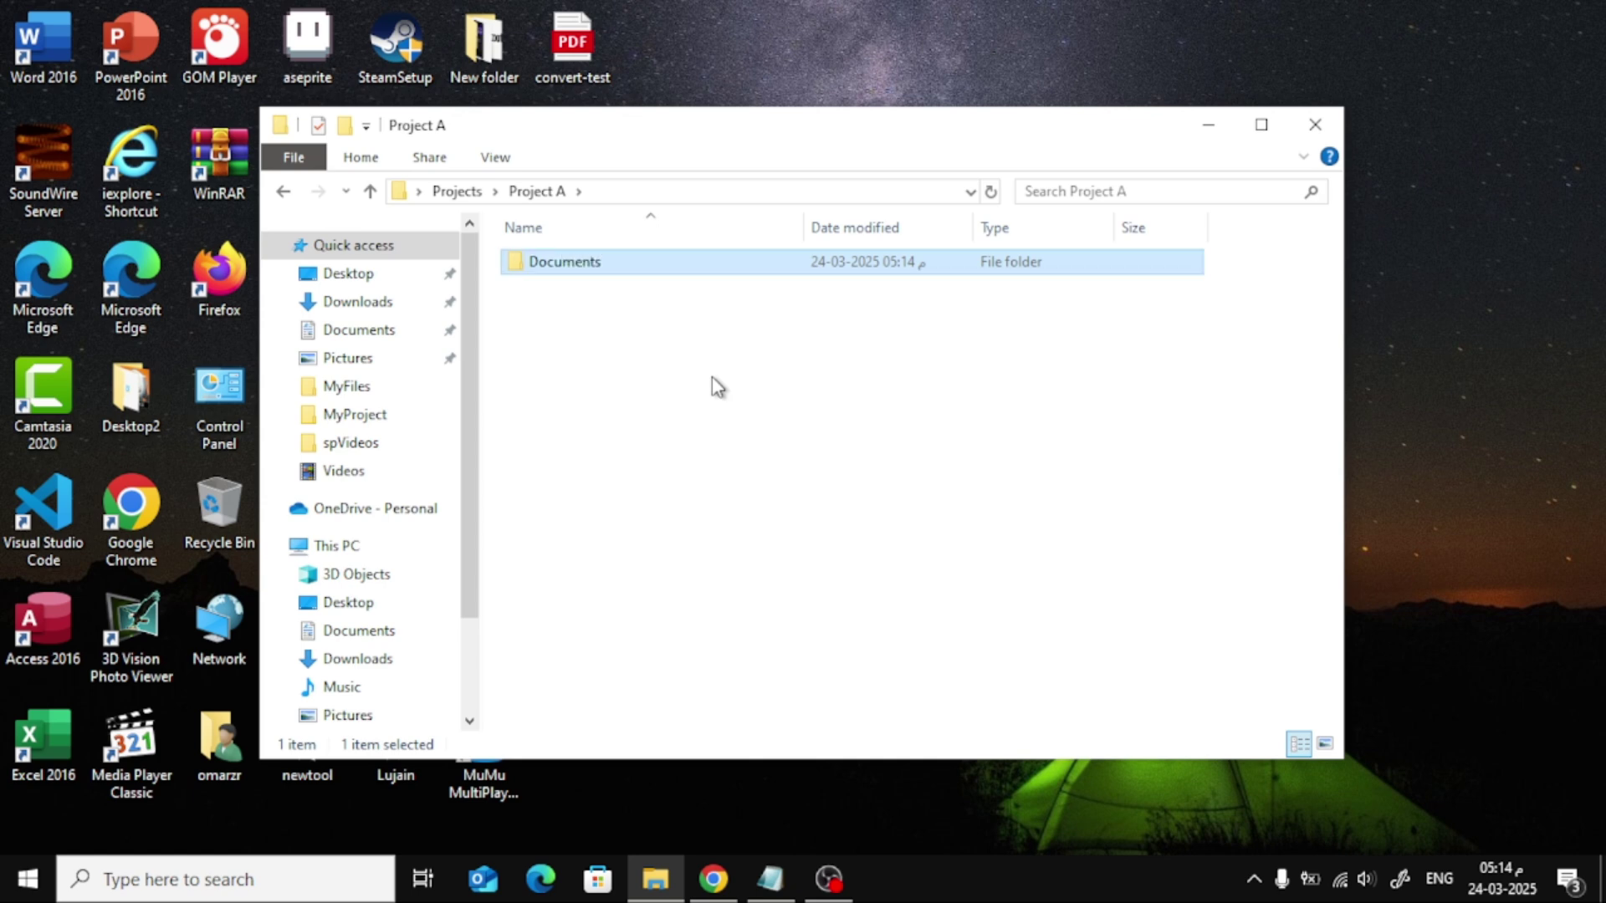
Step: Add an 'Images' subfolder to Project A and return to Projects
right_click(654, 322)
mouse_move(708, 605)
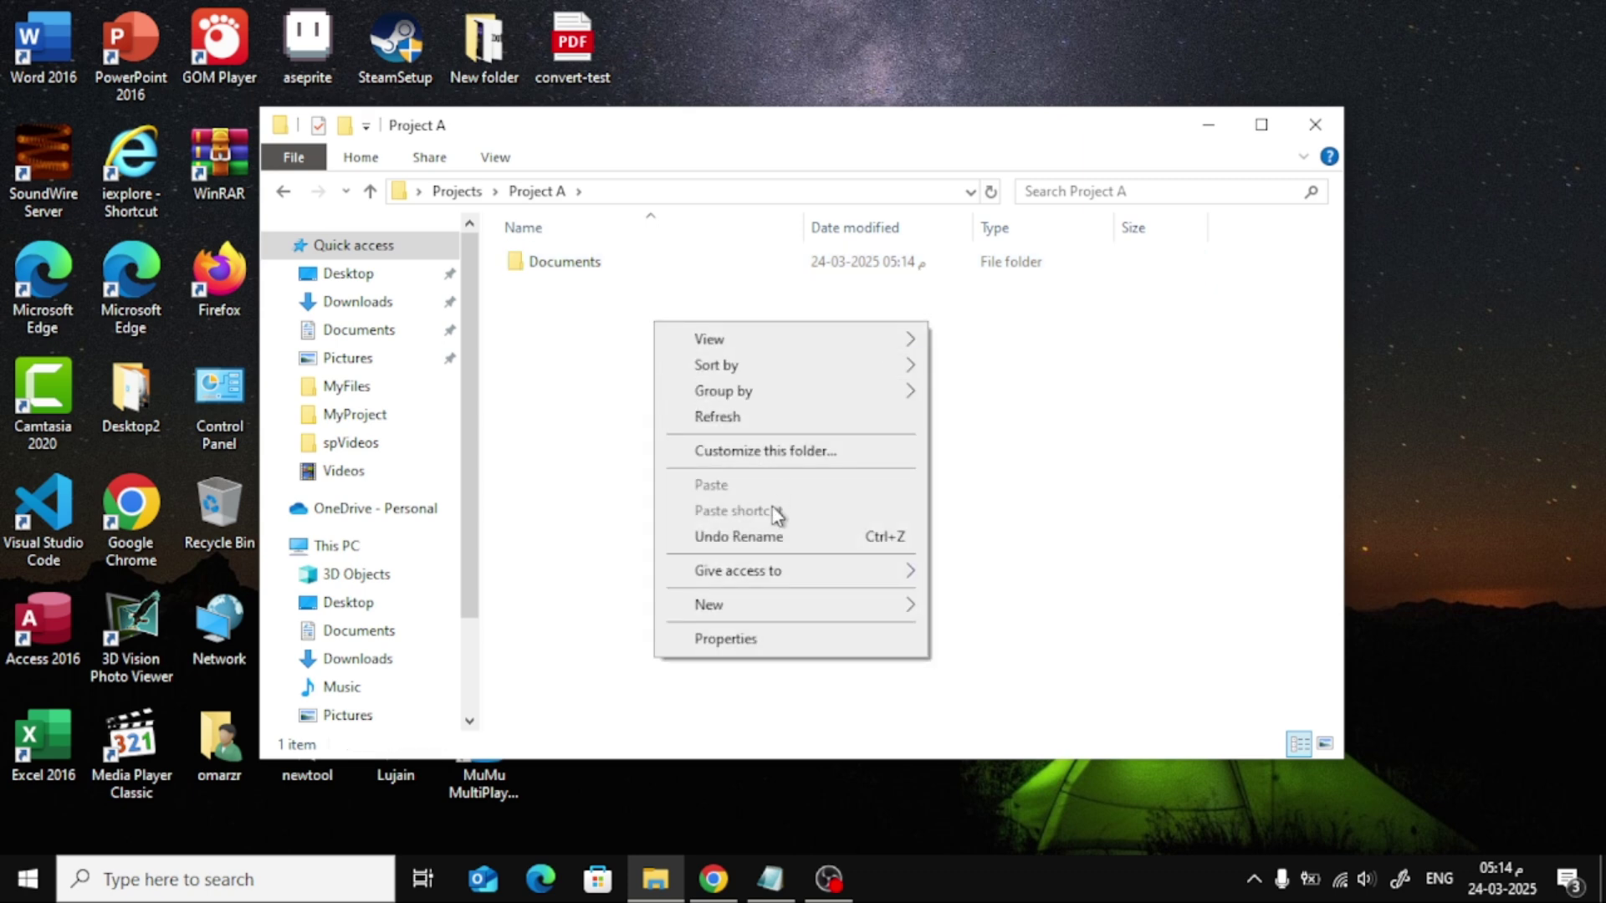
left_click(981, 283)
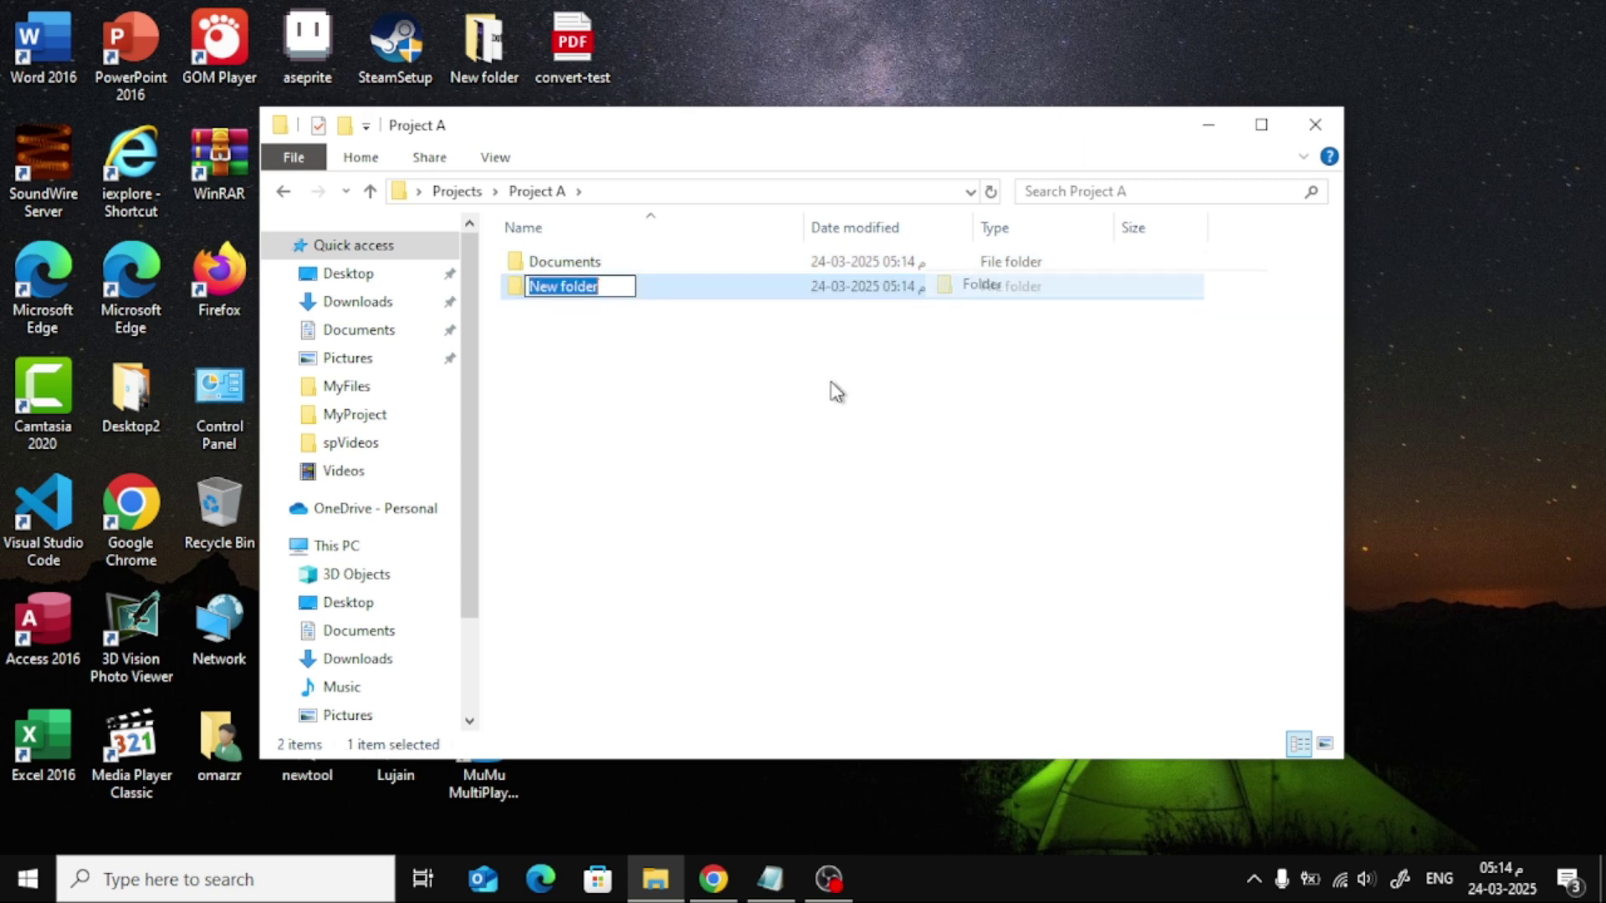
type("Imag")
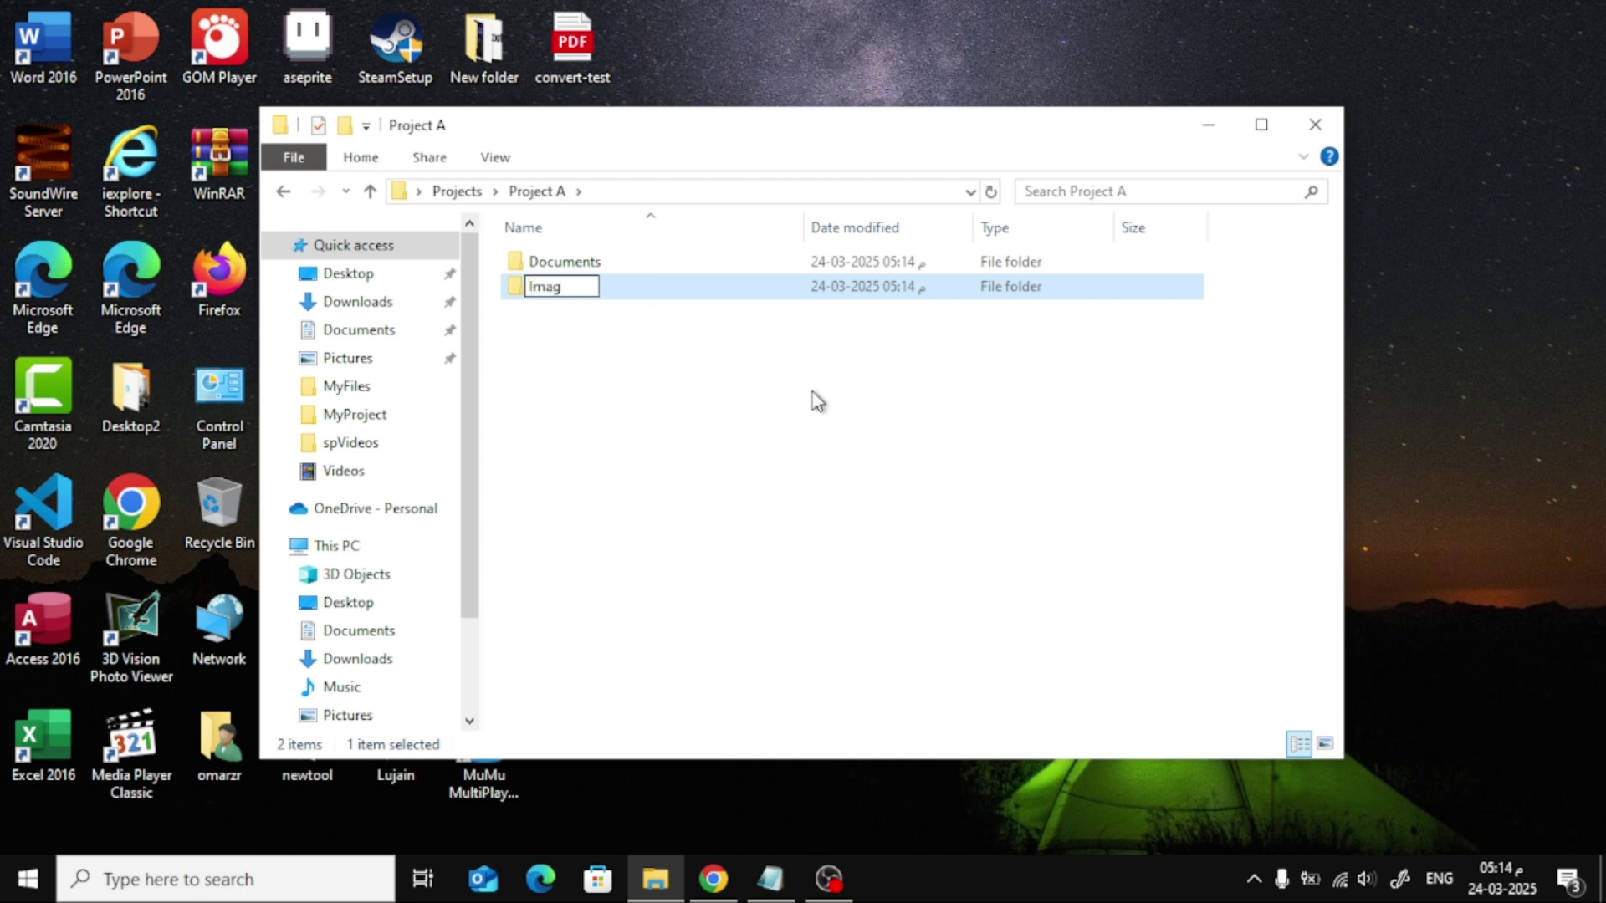
type("es")
key("Return")
left_click(816, 400)
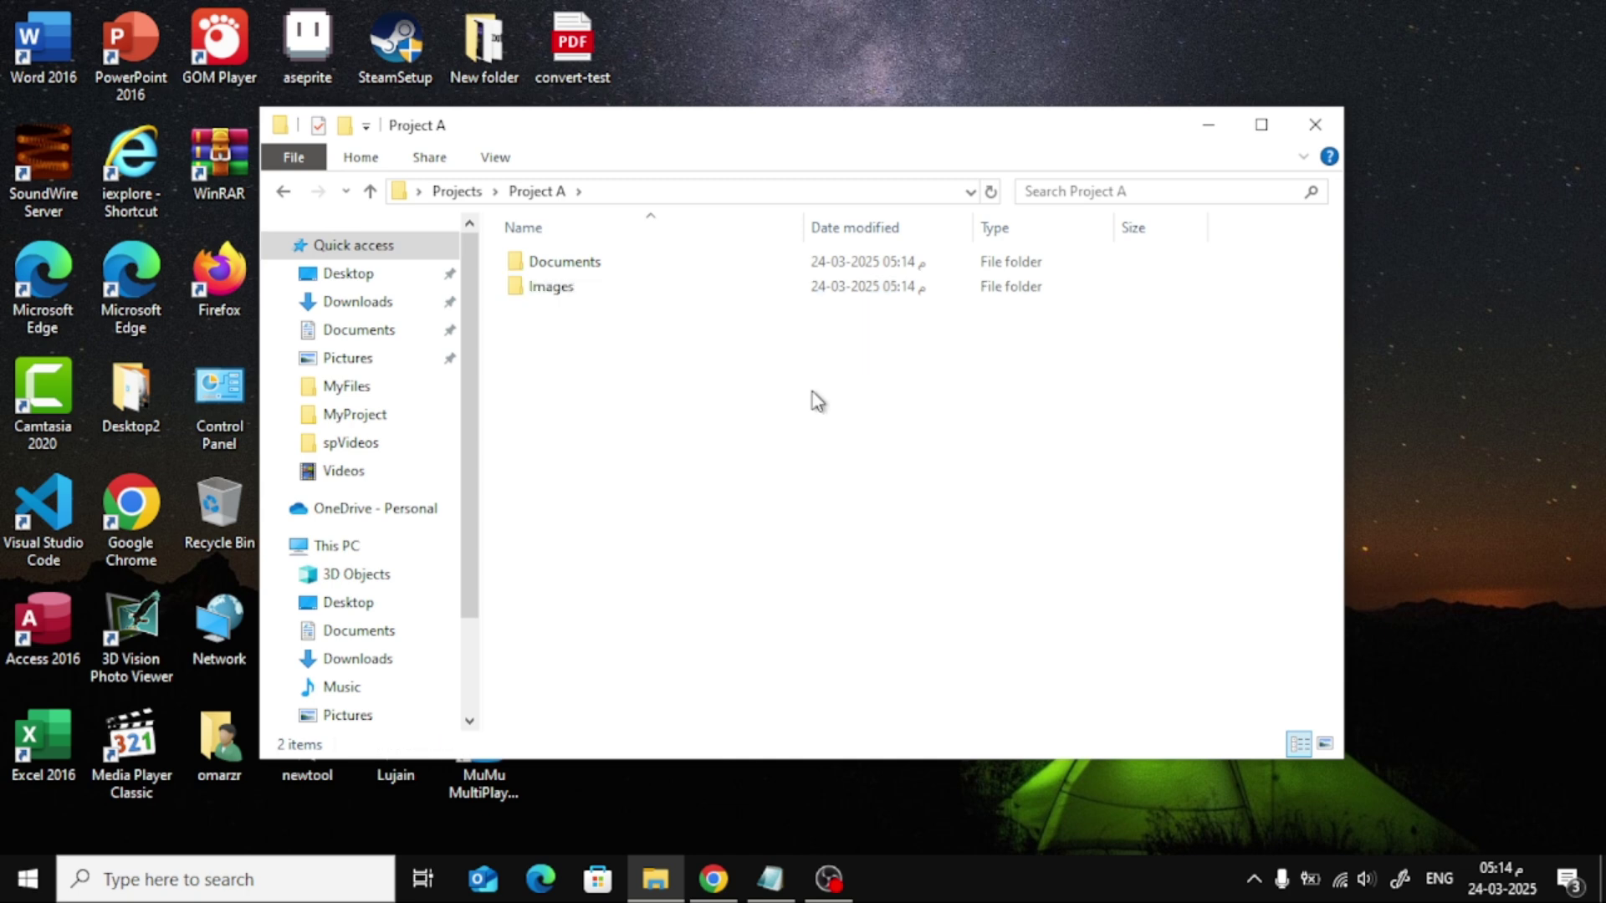
left_click(285, 190)
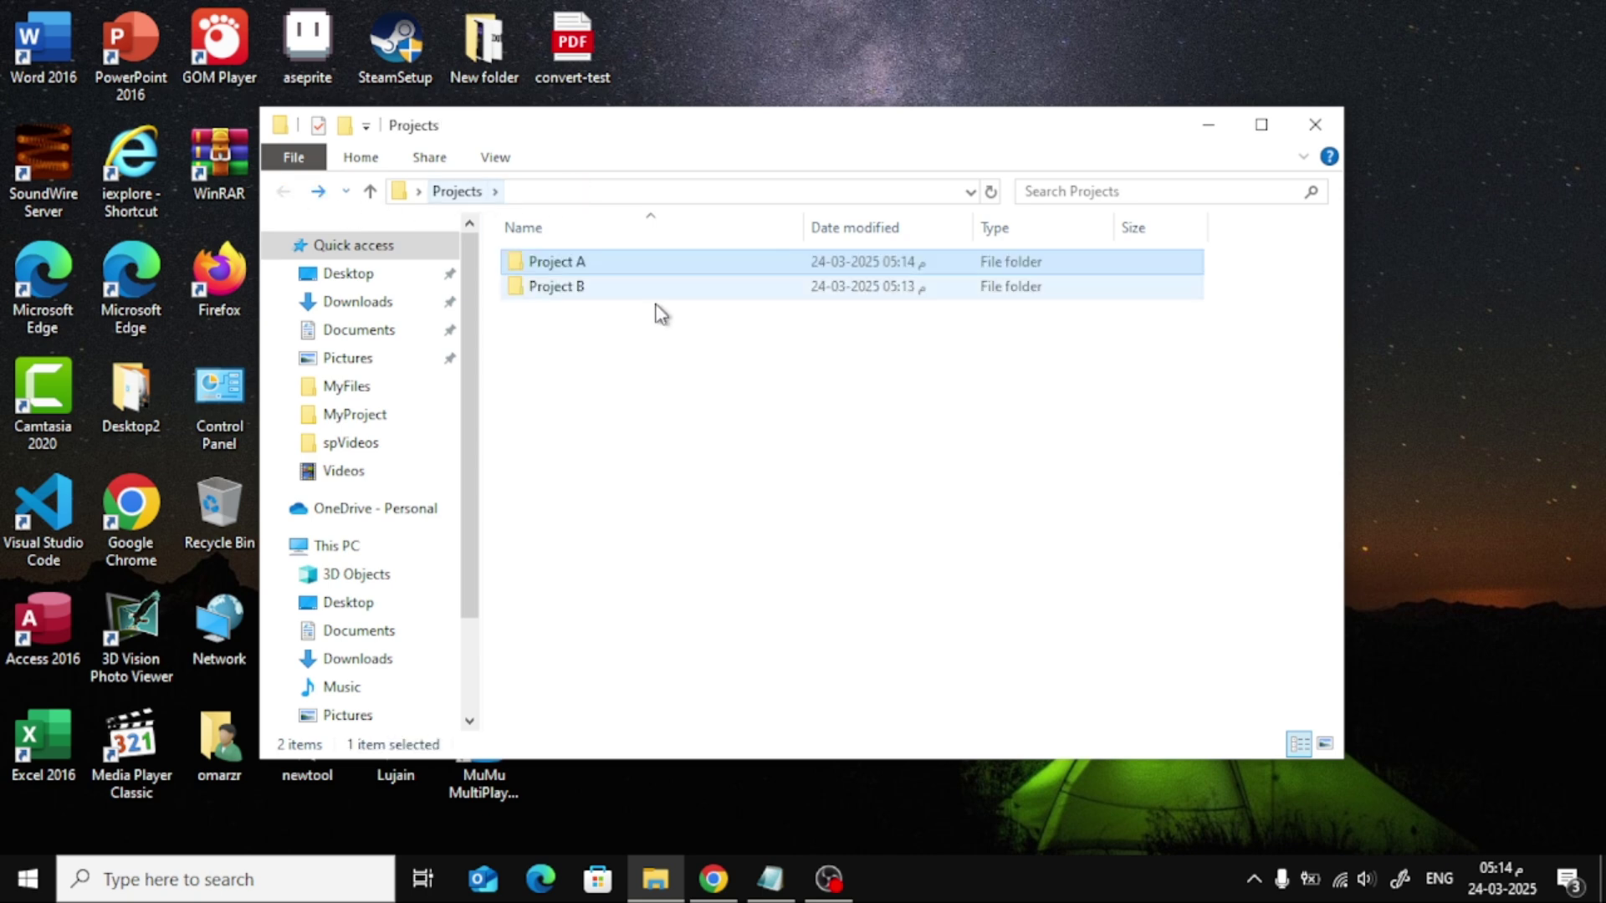
Step: Check the contents of Project A and Project B, then switch to Large icons view
left_click(628, 287)
double_click(557, 262)
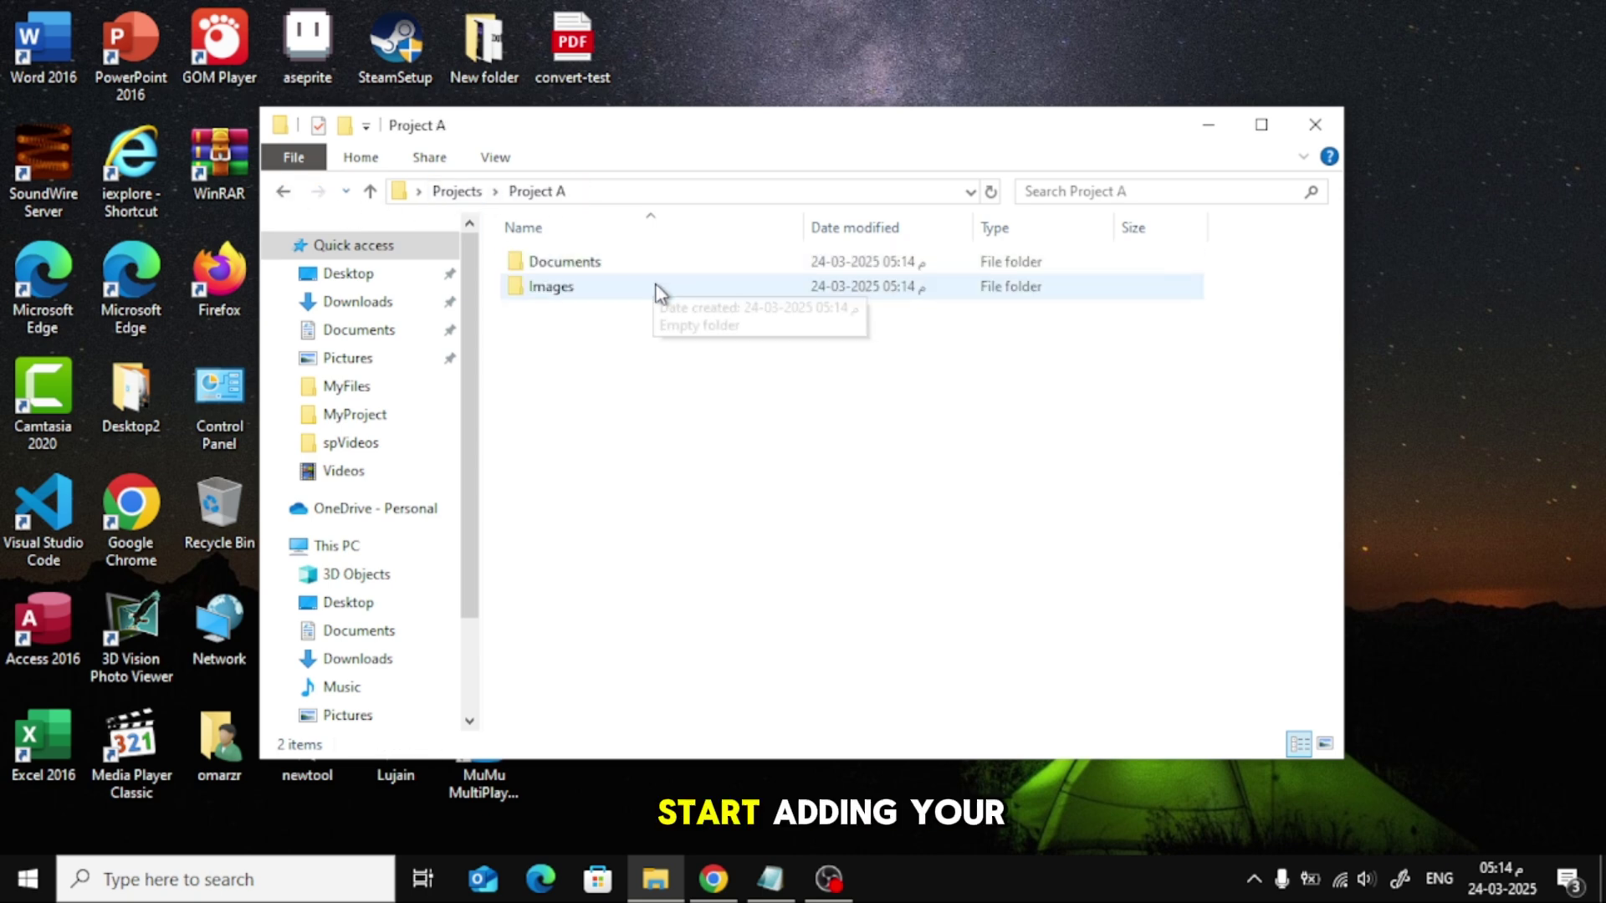
left_click(283, 192)
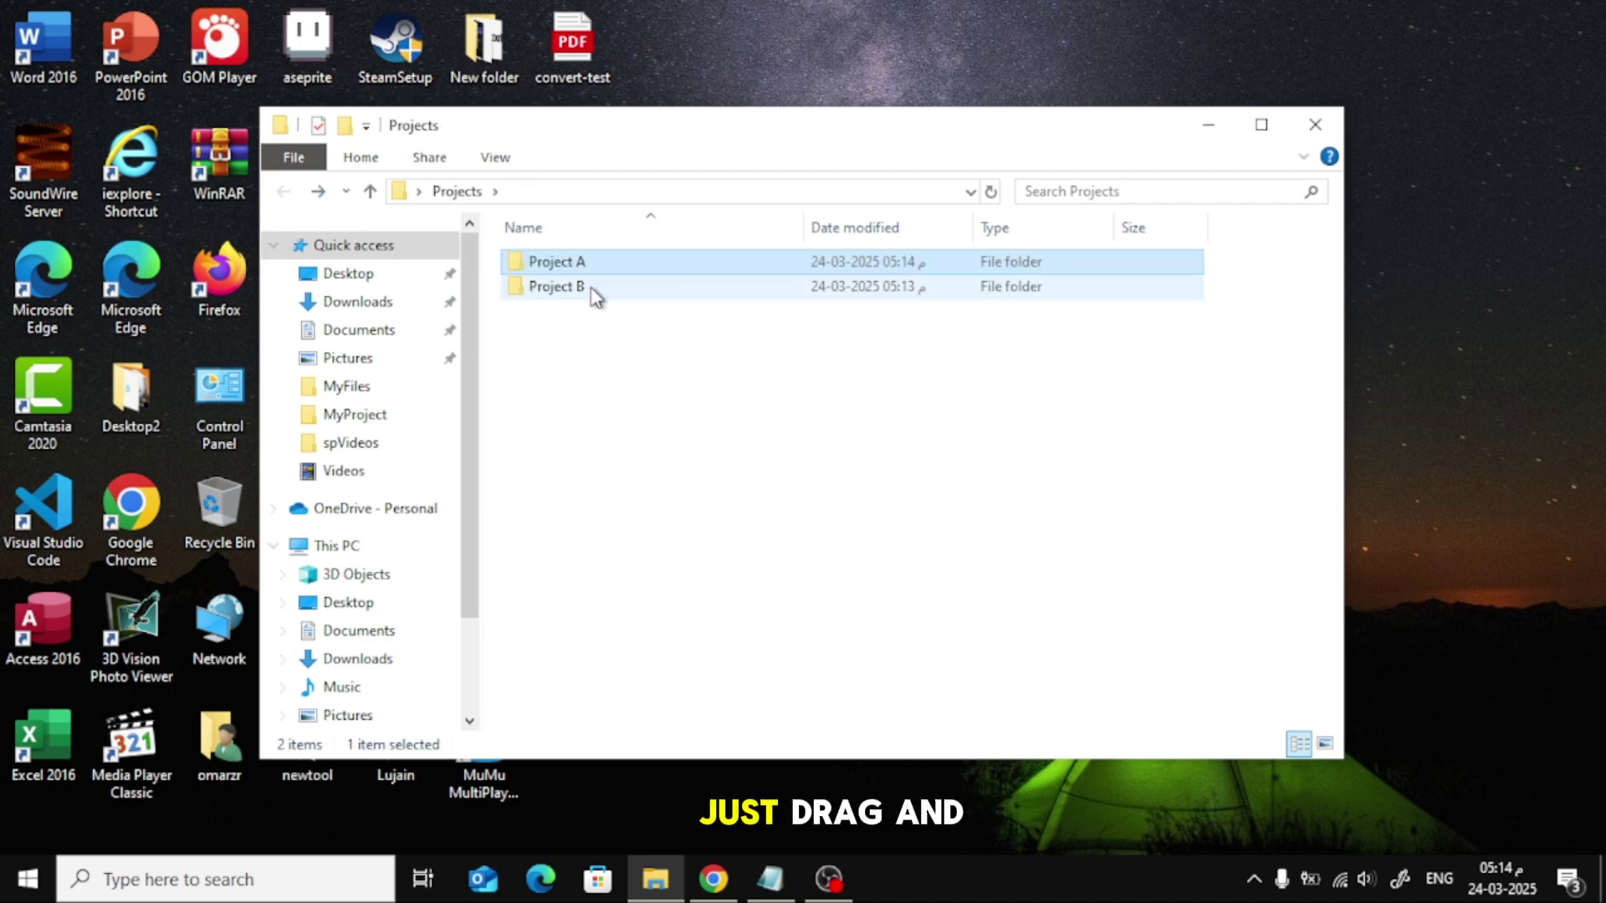
double_click(556, 287)
left_click(285, 191)
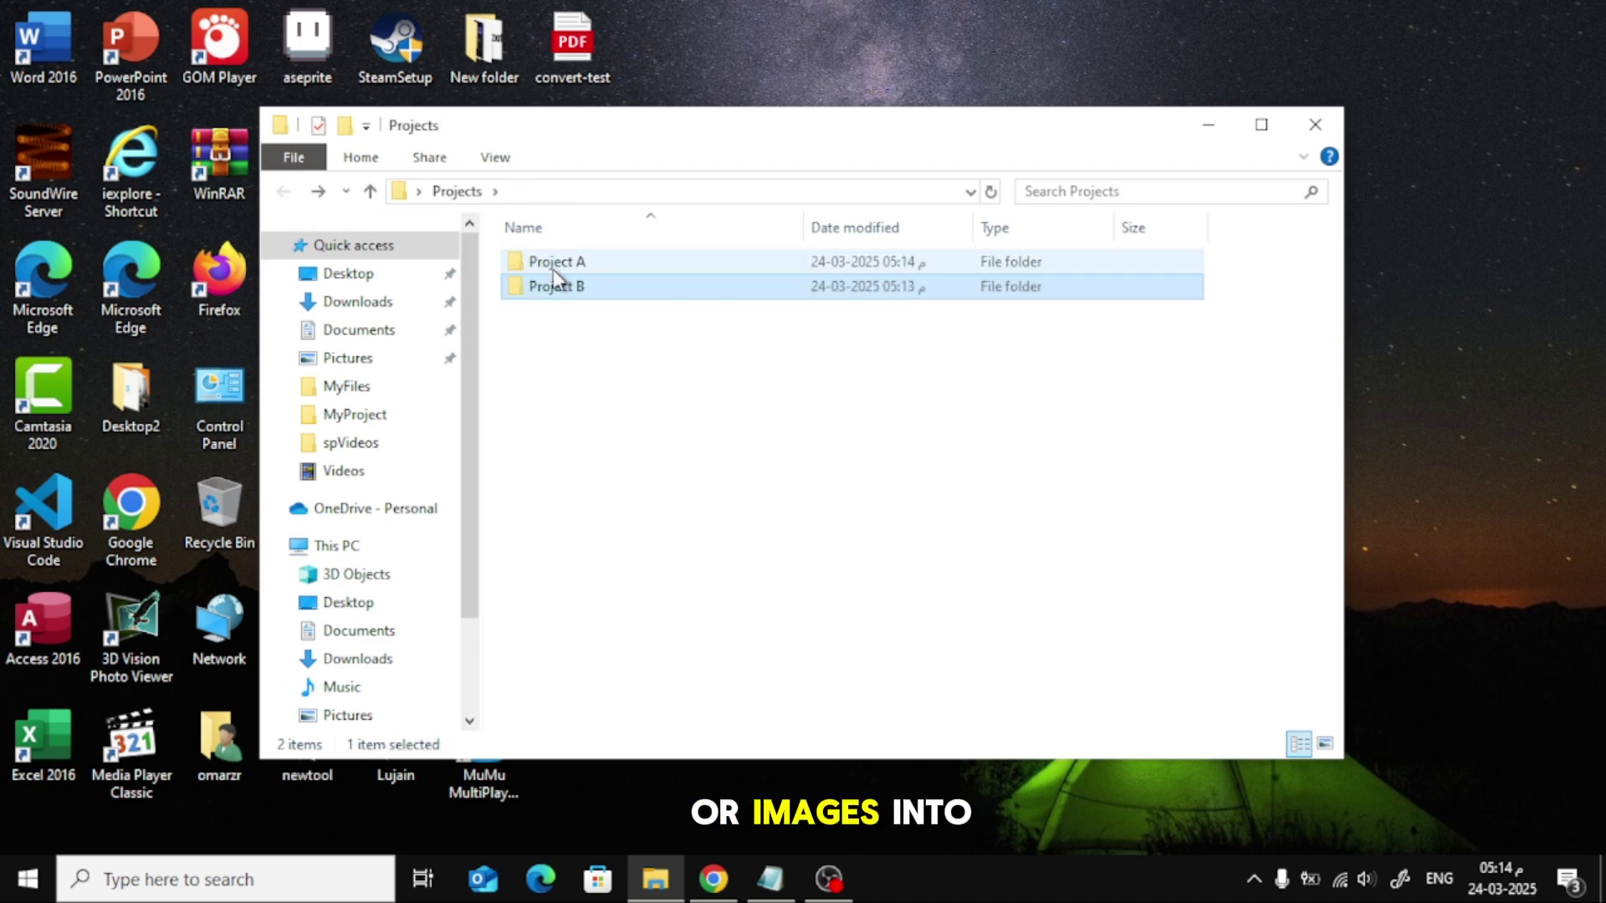
double_click(556, 261)
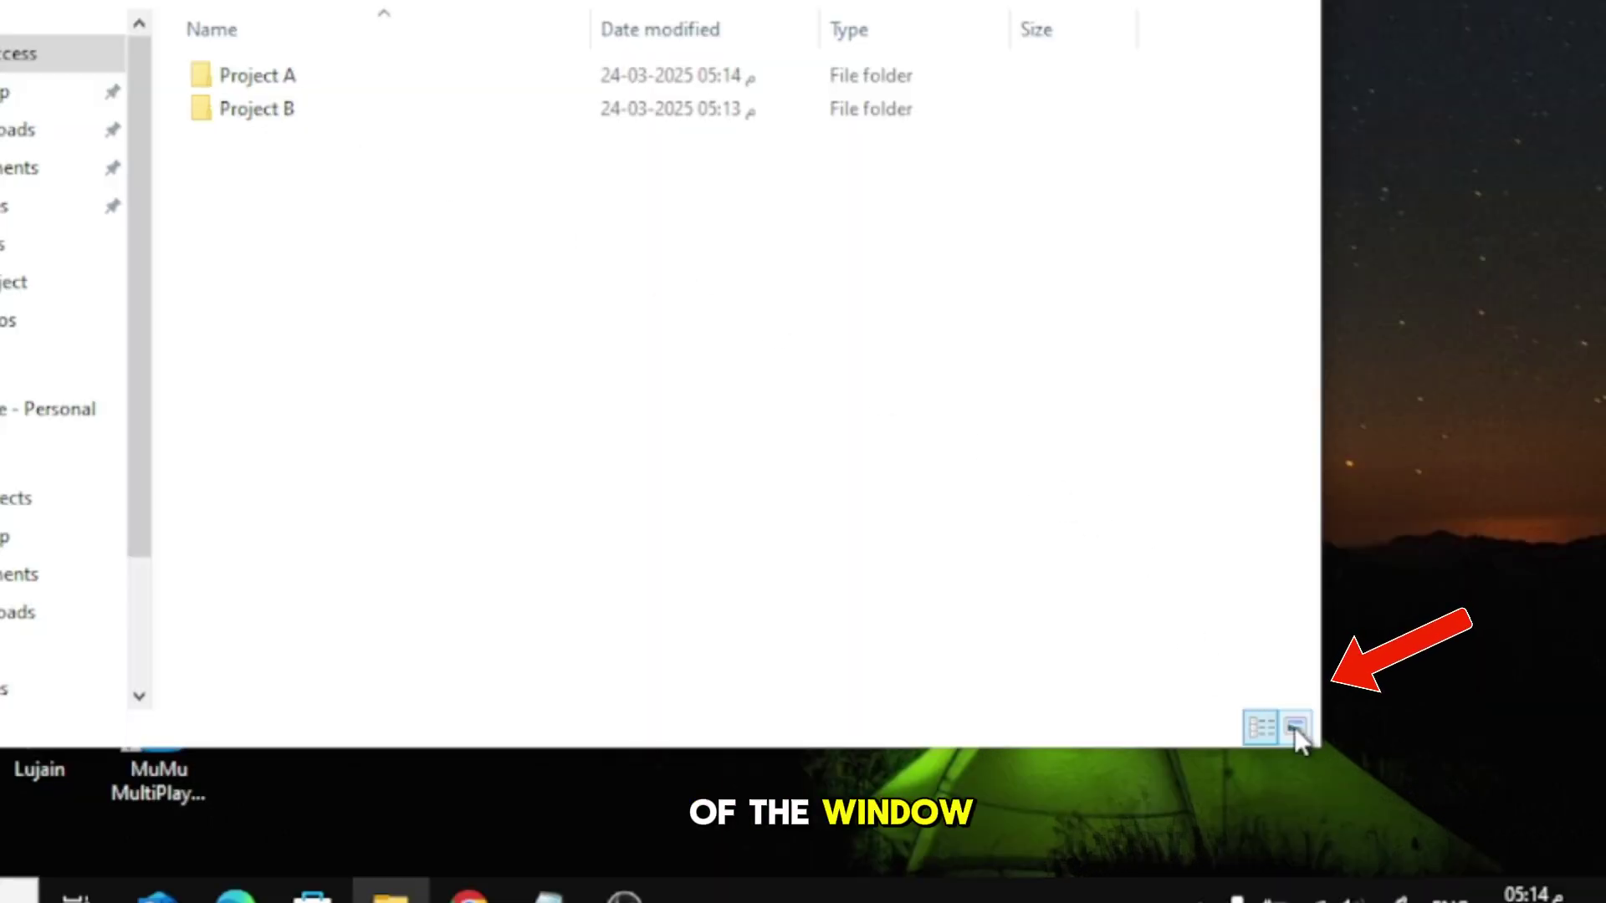
left_click(1294, 726)
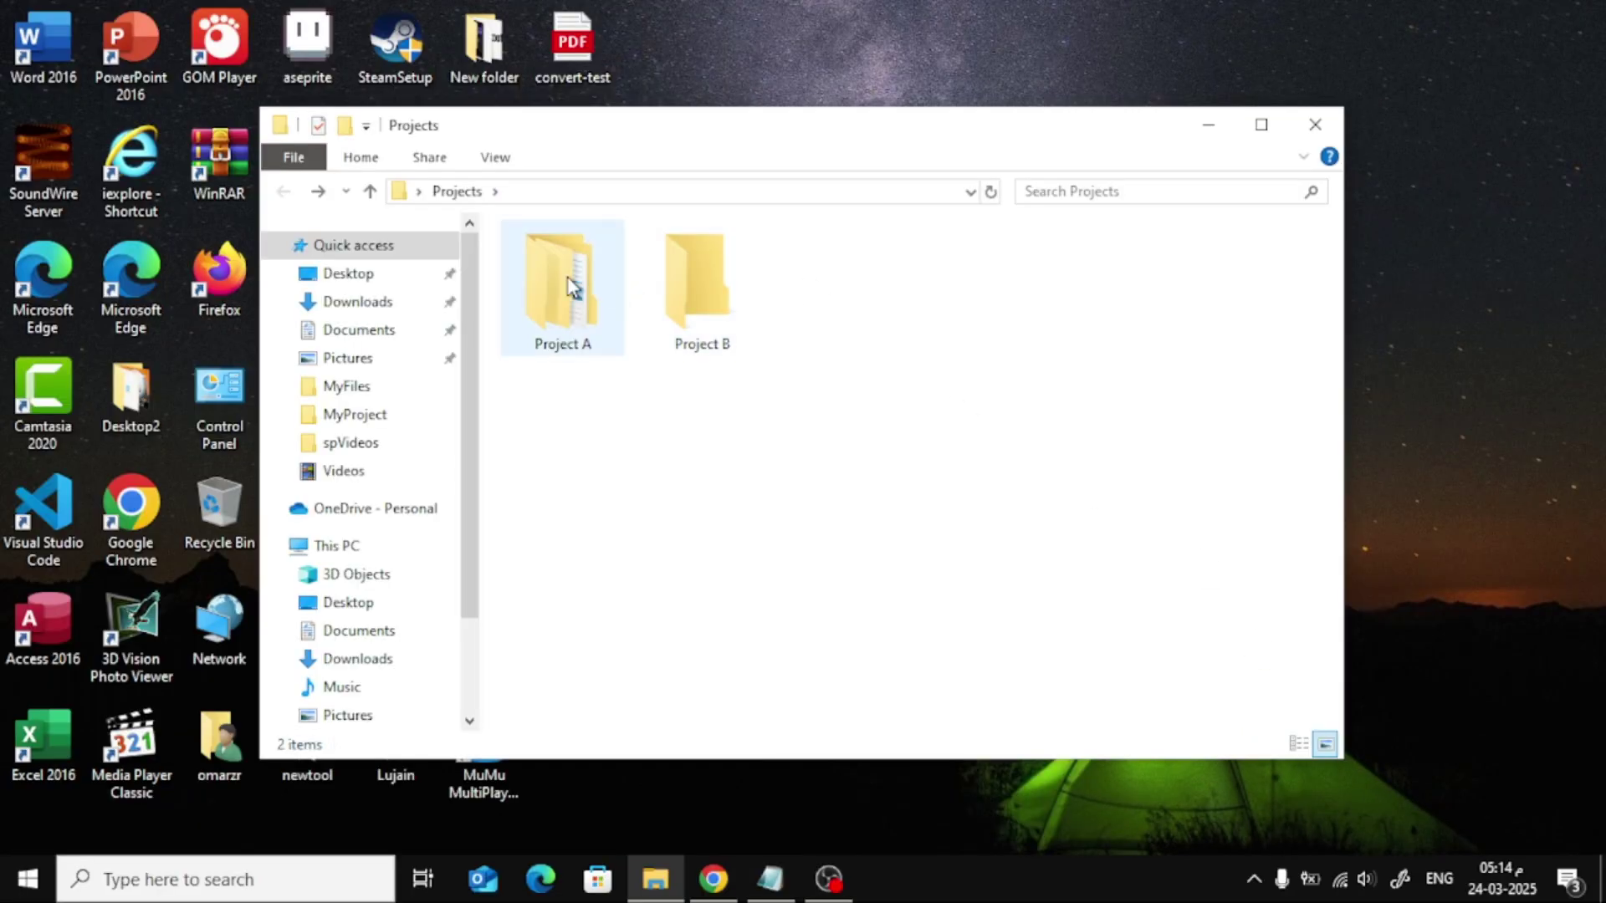
Step: Recheck Project A's subfolders and the empty Project B, ending in Projects
double_click(562, 288)
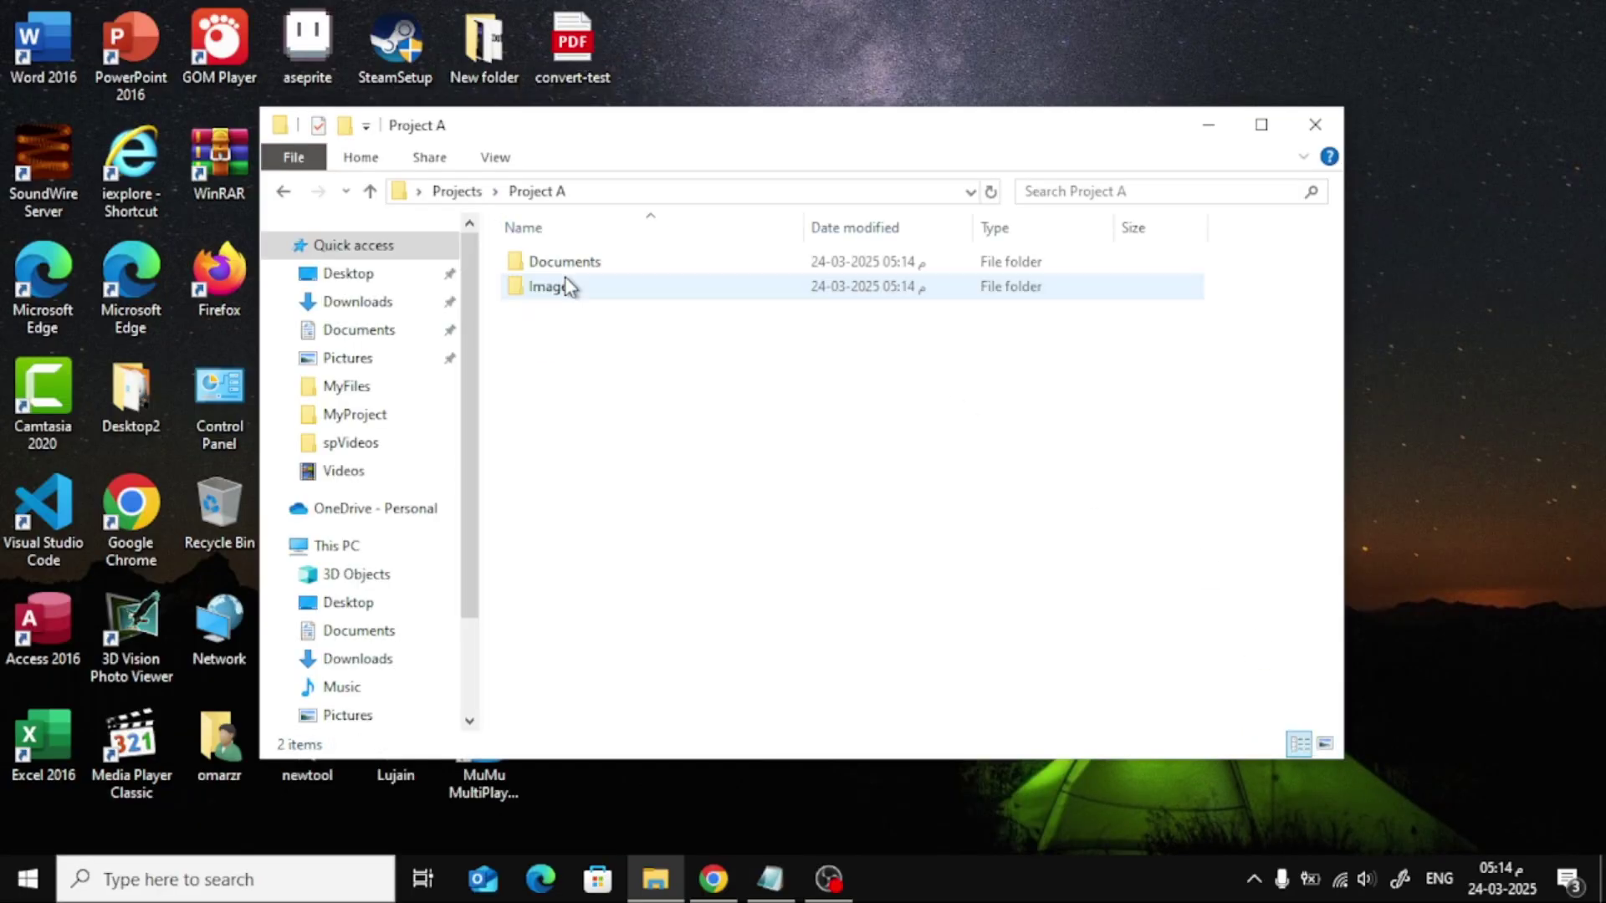
left_click(281, 191)
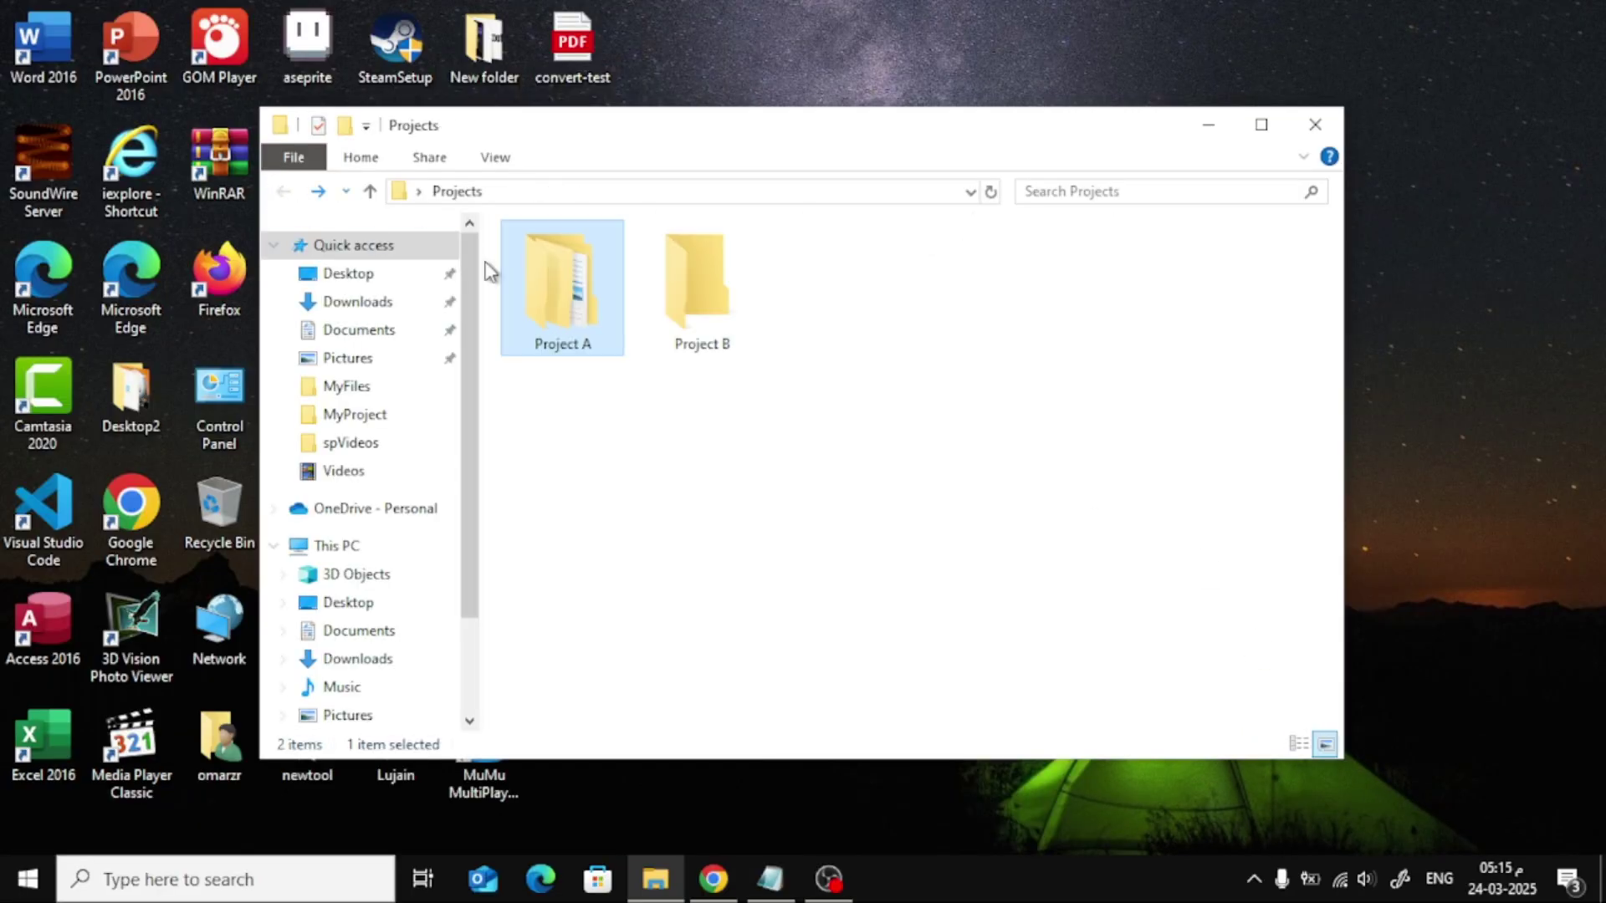
double_click(701, 286)
left_click(282, 191)
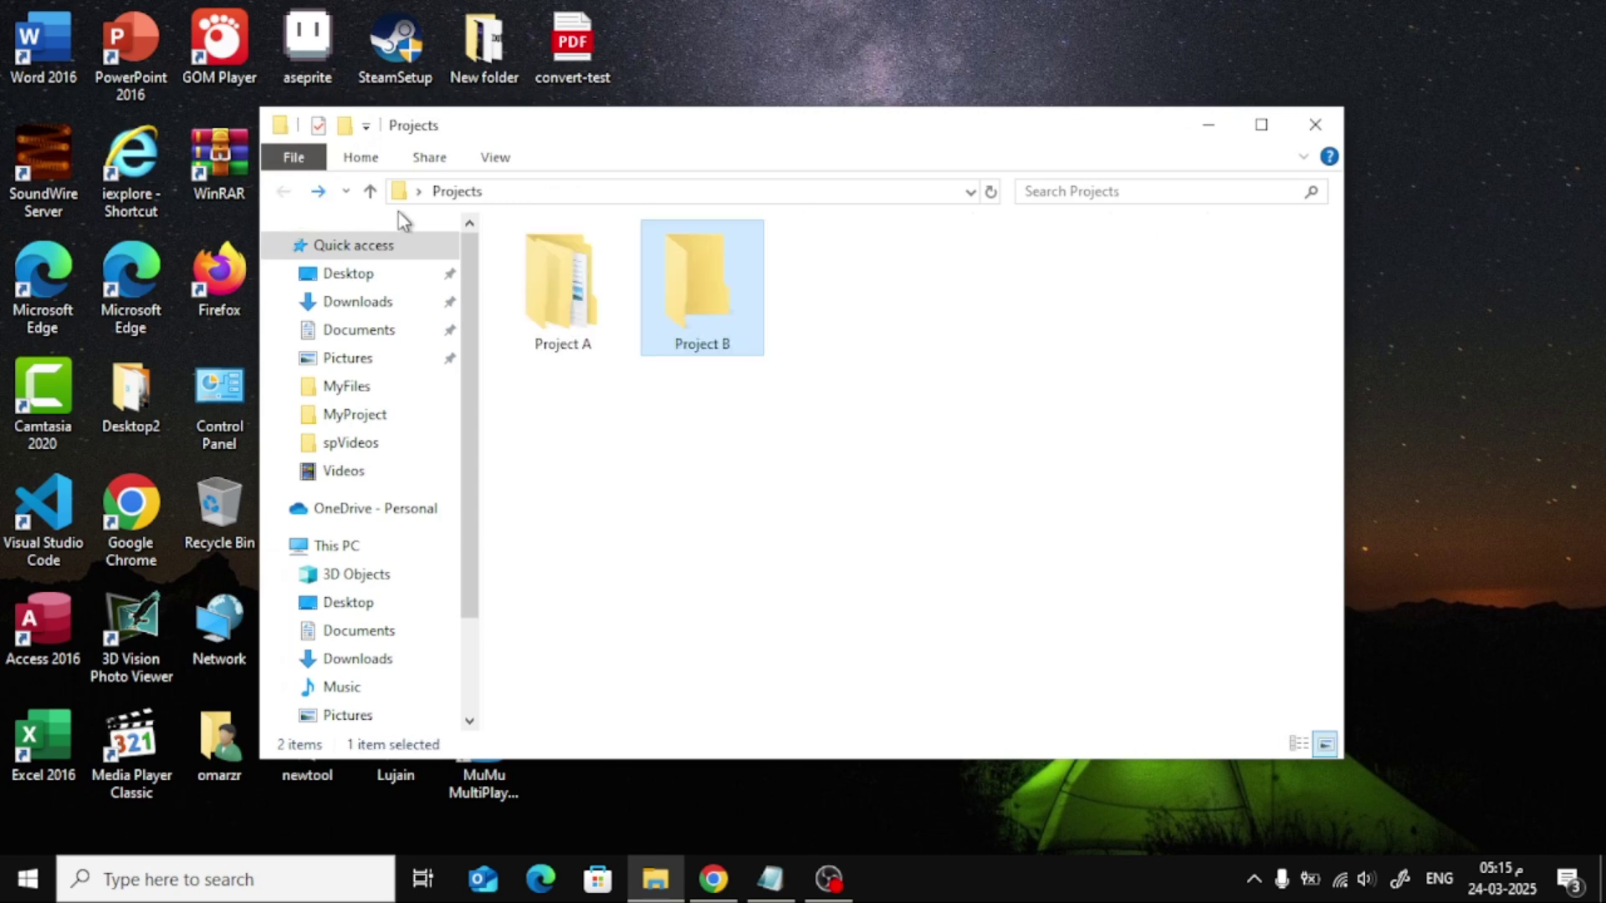
Step: Move the window aside and drag convert-test.pdf from the desktop into Project B
left_click(826, 307)
left_click_drag(622, 132, 778, 167)
mouse_move(572, 44)
left_mouse_down()
mouse_move(750, 339)
mouse_move(844, 329)
left_mouse_up()
Step: Confirm convert-test.pdf inside Project B, then go back to Projects
double_click(854, 321)
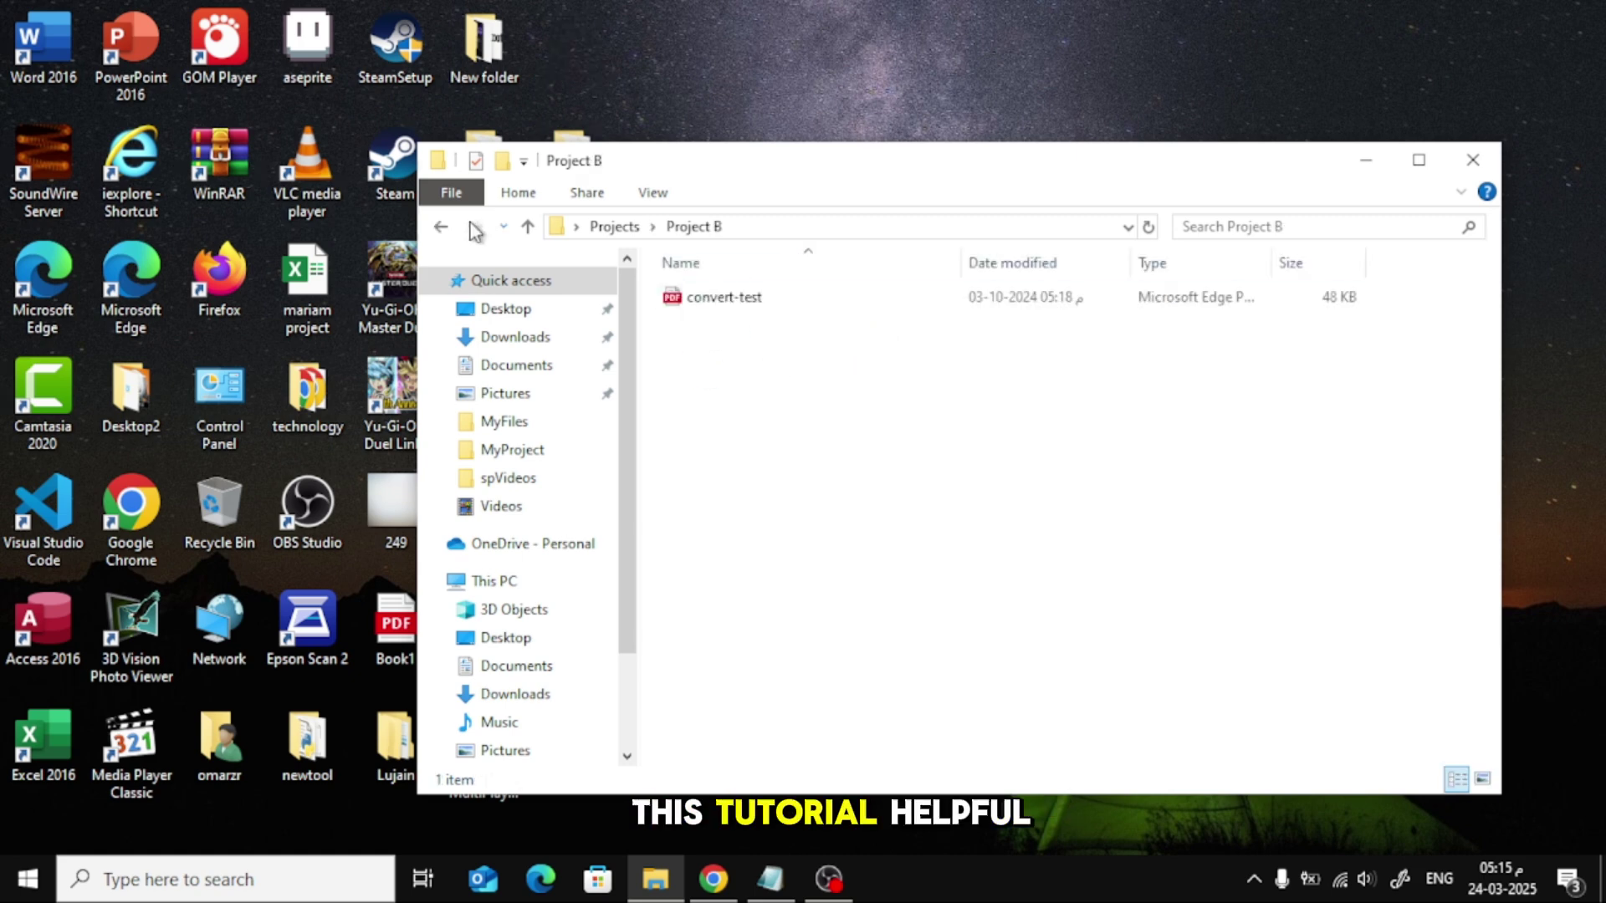
left_click(440, 226)
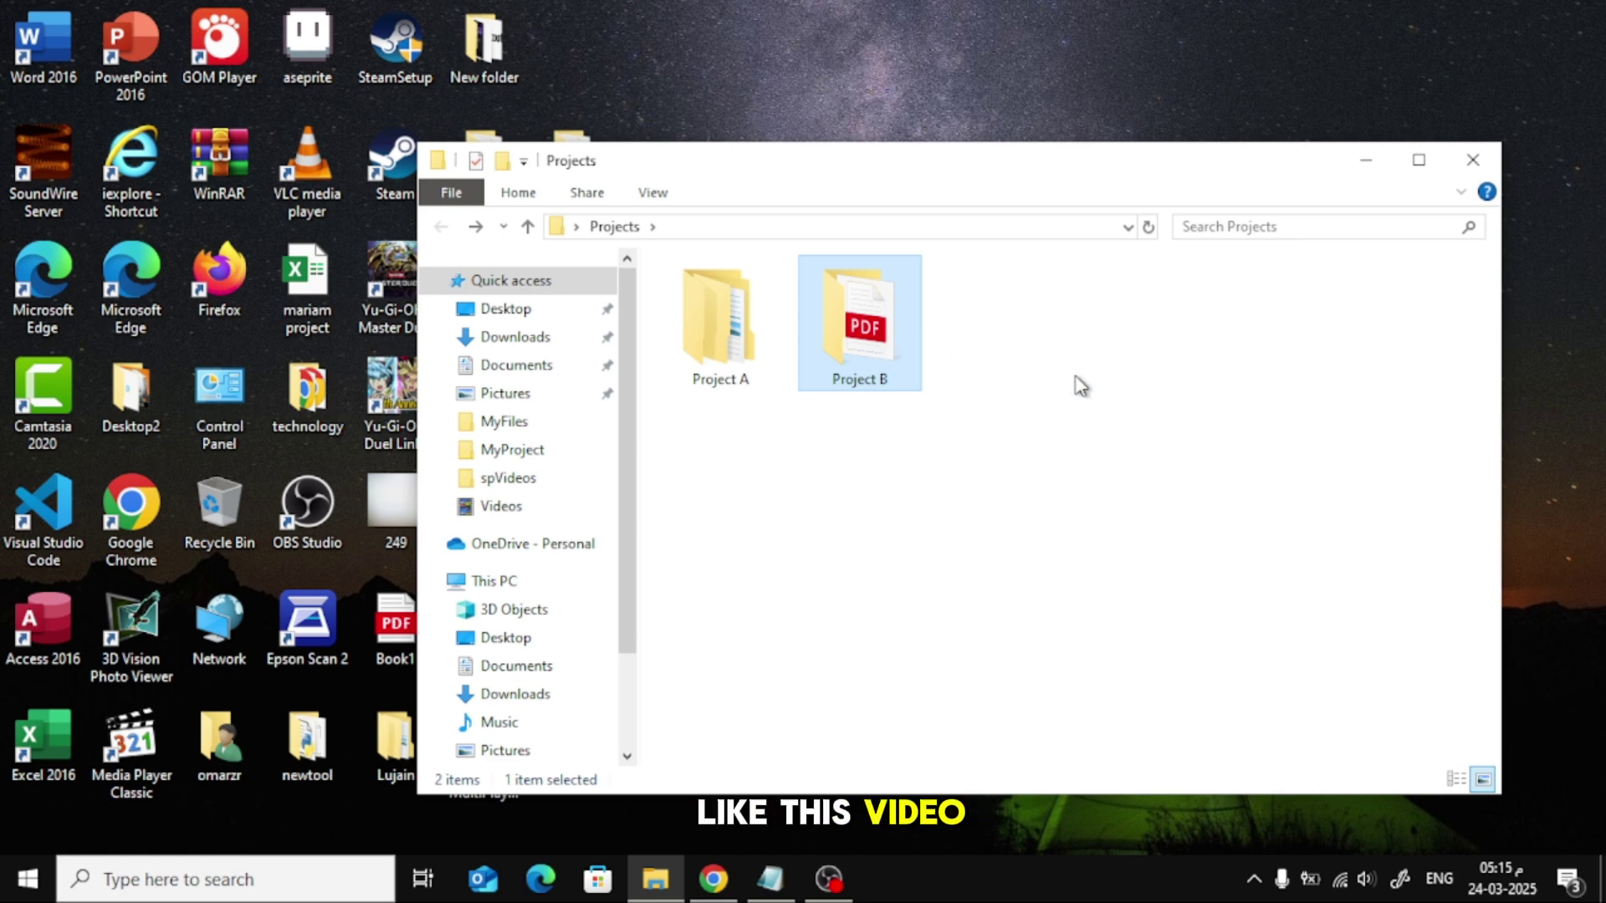